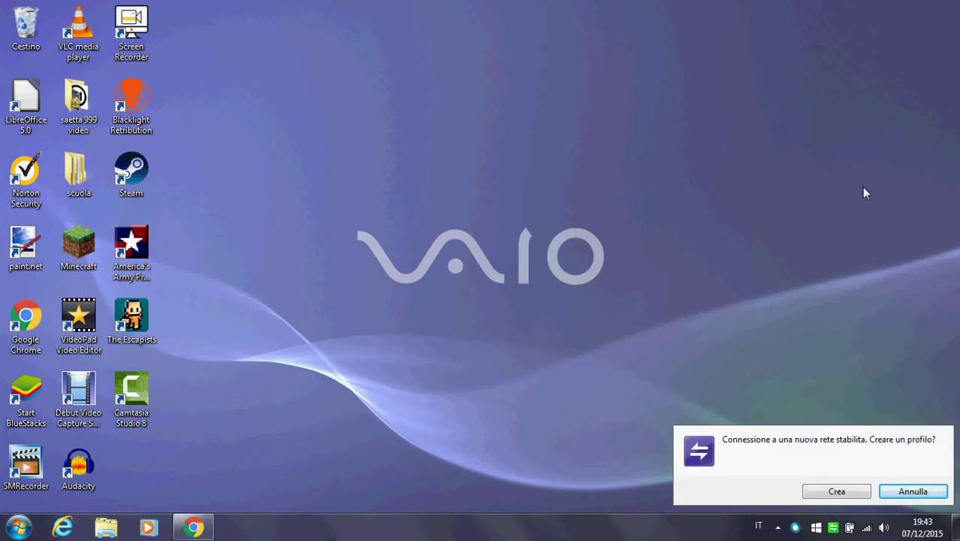
Dismiss the new network profile prompt and move the Debut Video Capture and SMRecorder shortcuts to the middle of the desktop
{"action": "left_click", "coordinate": [926, 494]}
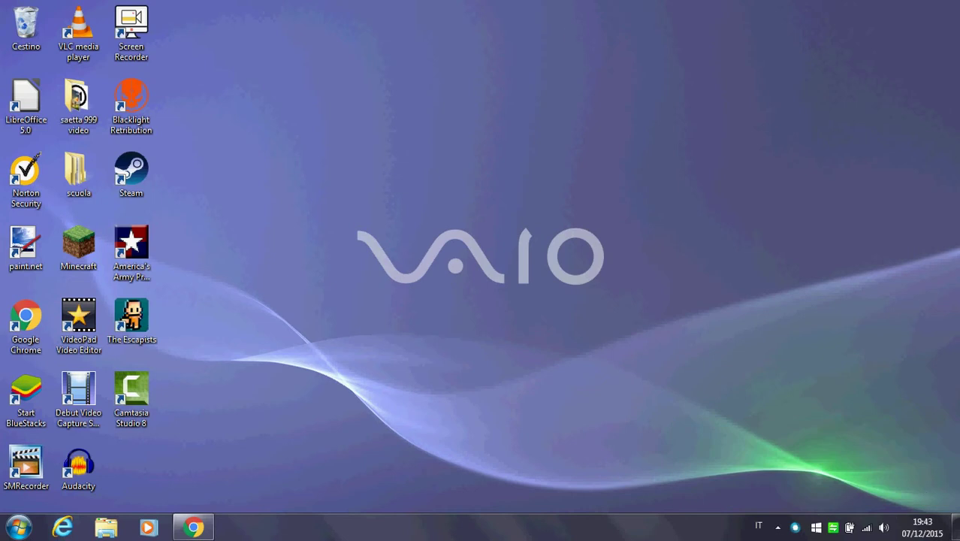
{"action": "left_click_drag", "start_coordinate": [935, 9], "coordinate": [186, 511]}
{"action": "left_click_drag", "start_coordinate": [64, 407], "coordinate": [485, 252]}
{"action": "left_click_drag", "start_coordinate": [36, 469], "coordinate": [560, 264]}
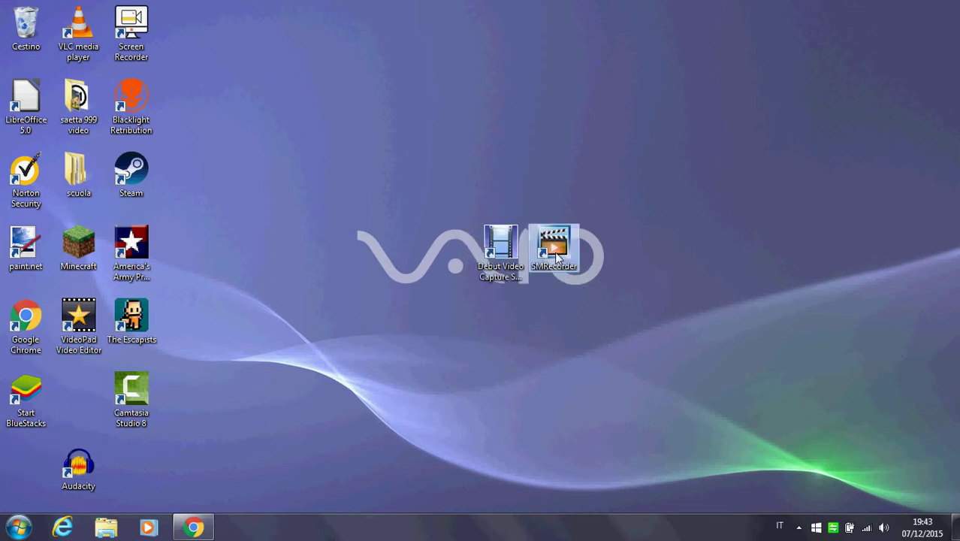
{"action": "mouse_move", "coordinate": [126, 404]}
{"action": "left_mouse_down"}
{"action": "mouse_move", "coordinate": [342, 267]}
{"action": "mouse_move", "coordinate": [432, 263]}
{"action": "mouse_move", "coordinate": [96, 447]}
{"action": "mouse_move", "coordinate": [114, 403]}
{"action": "left_mouse_up"}
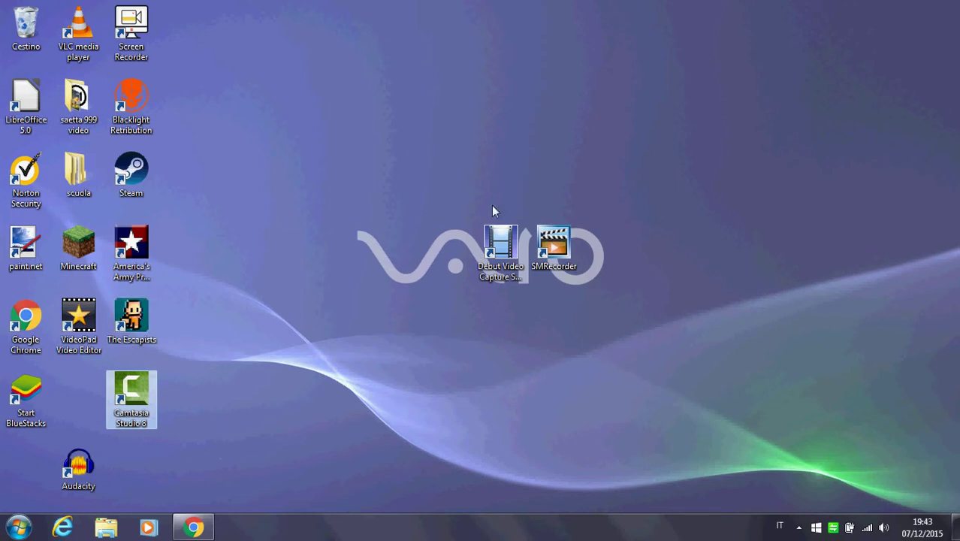
Reposition the Debut Video Capture and SMRecorder shortcuts side by side above the VAIO logo
{"action": "left_click_drag", "start_coordinate": [554, 245], "coordinate": [606, 175]}
{"action": "left_click_drag", "start_coordinate": [524, 260], "coordinate": [470, 188]}
{"action": "left_click_drag", "start_coordinate": [591, 184], "coordinate": [519, 177]}
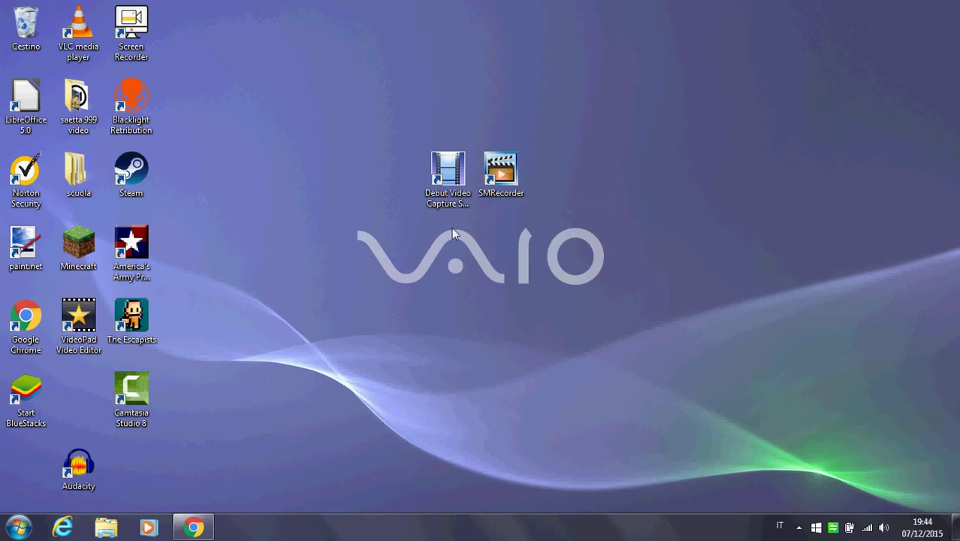
{"action": "left_click", "coordinate": [799, 528]}
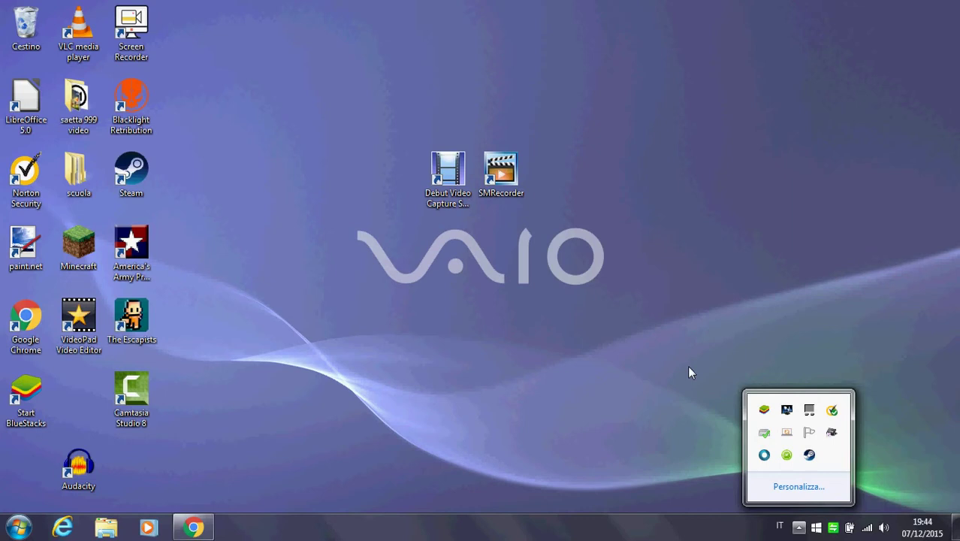
{"action": "left_click", "coordinate": [664, 345]}
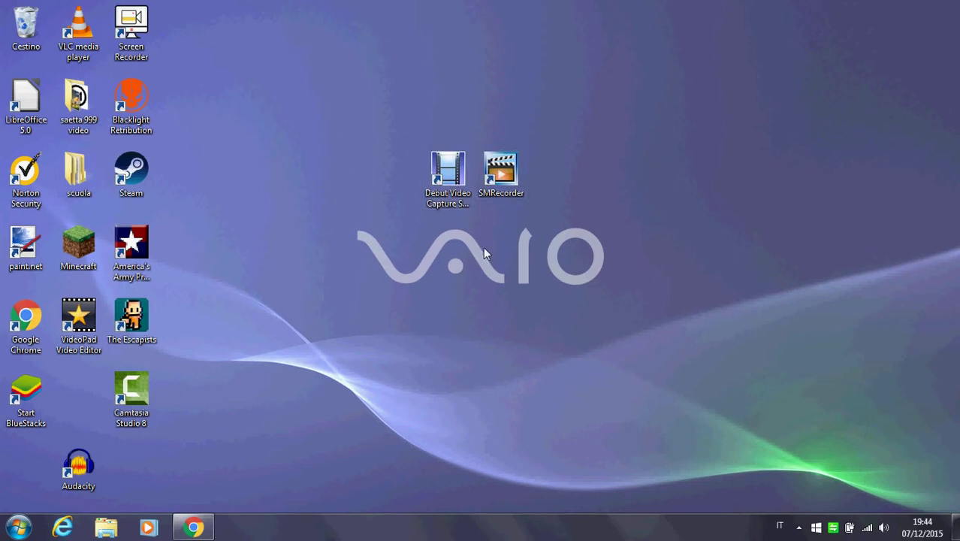
{"action": "left_click_drag", "start_coordinate": [329, 95], "coordinate": [692, 371]}
{"action": "left_click", "coordinate": [873, 254]}
{"action": "mouse_move", "coordinate": [207, 532]}
{"action": "left_click_drag", "start_coordinate": [472, 101], "coordinate": [451, 99]}
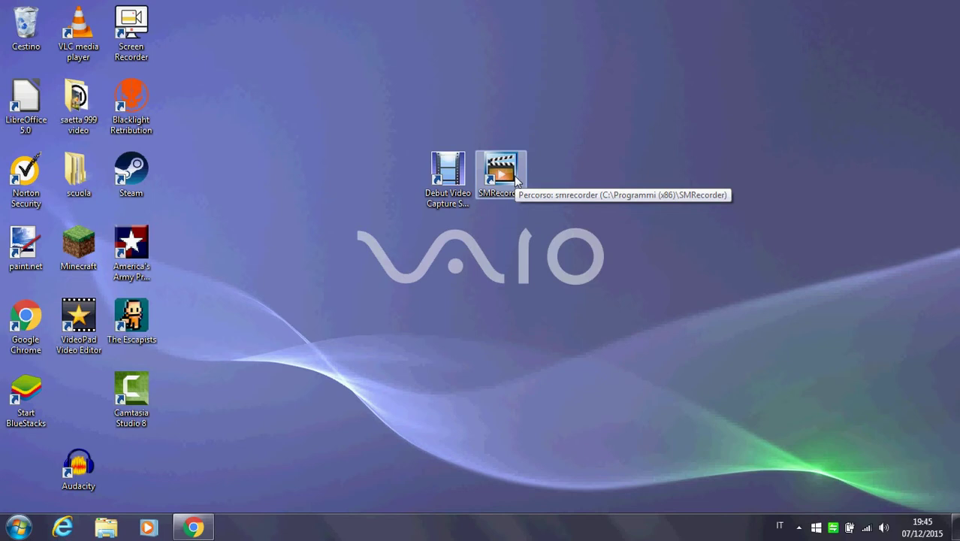
{"action": "mouse_move", "coordinate": [517, 177]}
{"action": "left_mouse_down"}
{"action": "mouse_move", "coordinate": [519, 228]}
{"action": "mouse_move", "coordinate": [34, 529]}
{"action": "mouse_move", "coordinate": [83, 460]}
{"action": "mouse_move", "coordinate": [470, 188]}
{"action": "mouse_move", "coordinate": [524, 191]}
{"action": "left_mouse_up"}
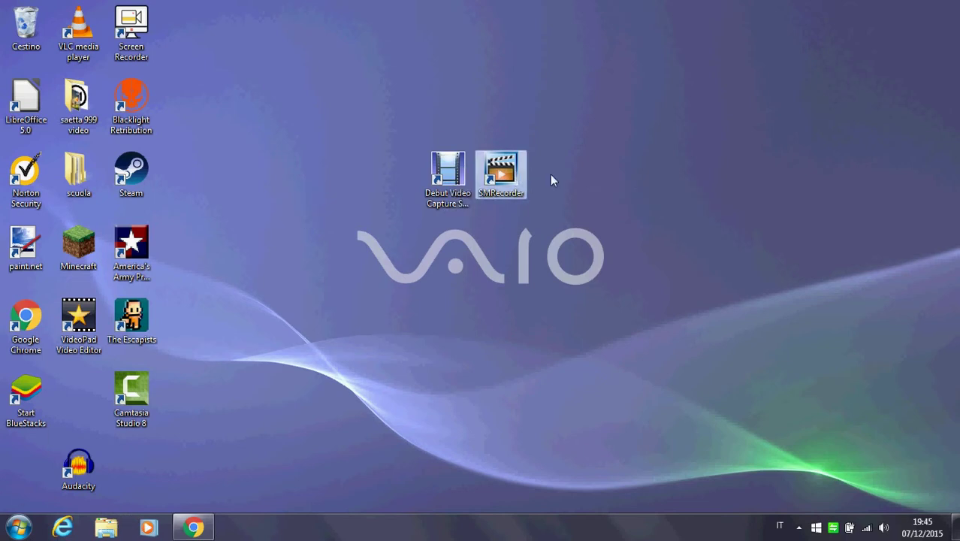
{"action": "left_click", "coordinate": [417, 47]}
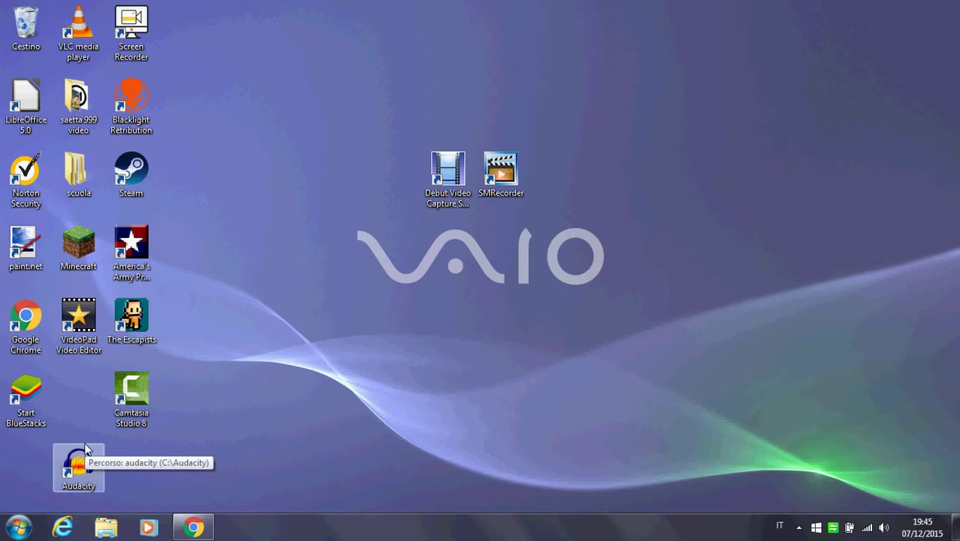
Move the Audacity shortcut below SMRecorder, launch Audacity and dismiss its welcome message
{"action": "left_click_drag", "start_coordinate": [81, 440], "coordinate": [498, 252]}
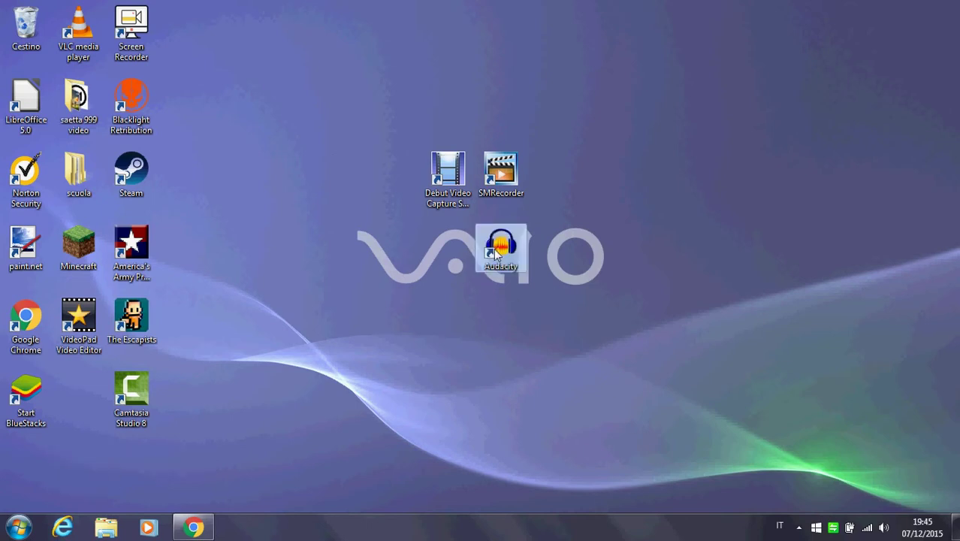
{"action": "double_click", "coordinate": [509, 255]}
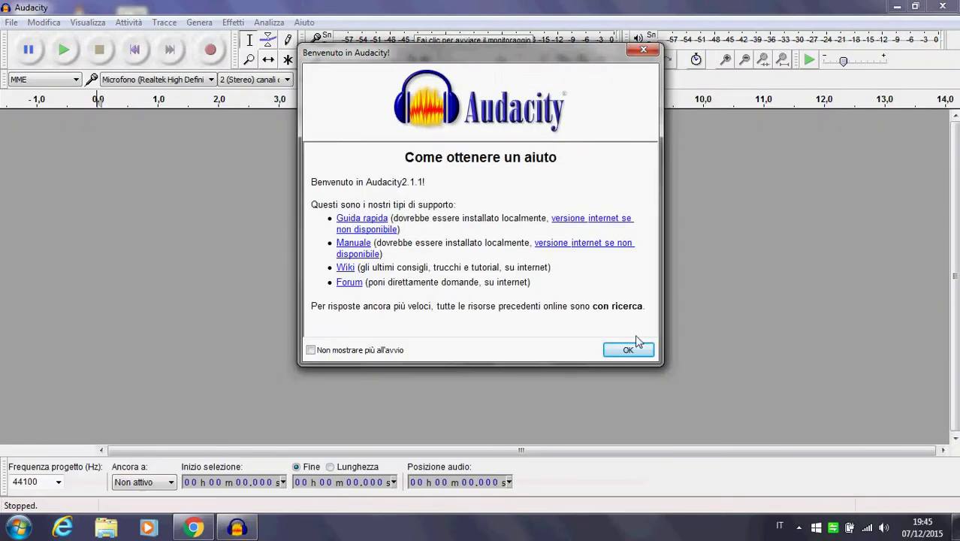
{"action": "left_click", "coordinate": [621, 348]}
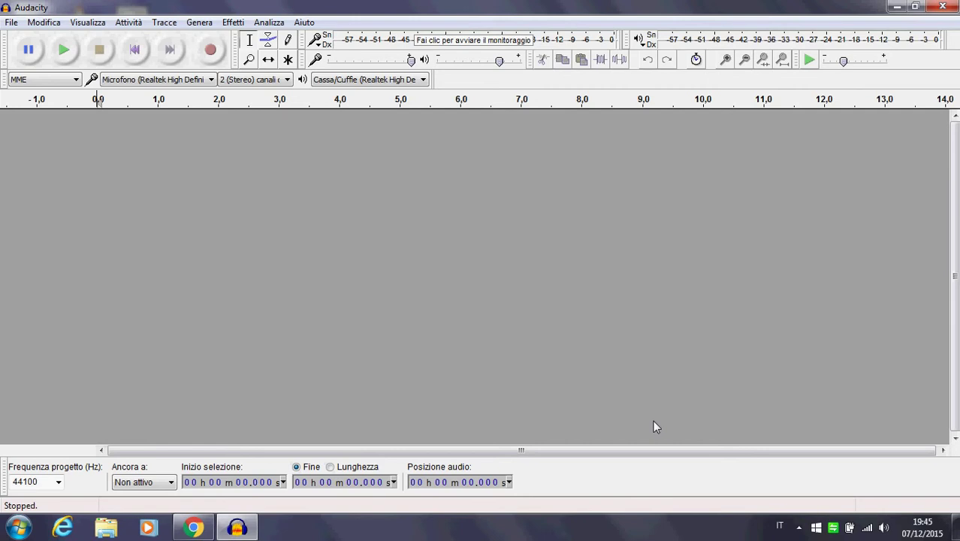
Switch to Chrome, search the web for "amazon" and open the official Amazon.it site
{"action": "left_click", "coordinate": [210, 519]}
{"action": "left_click", "coordinate": [566, 11]}
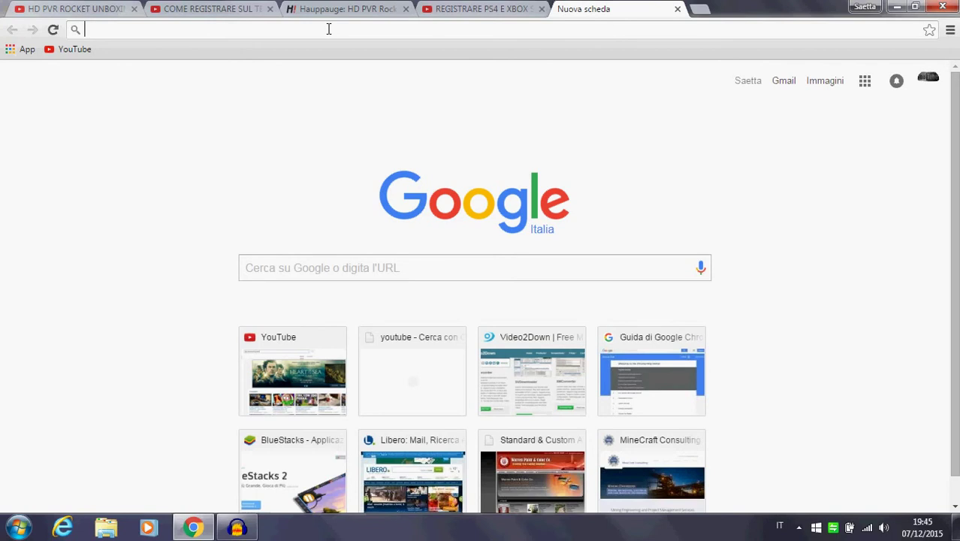
{"action": "type", "text": "amo"}
{"action": "key", "text": "BackSpace"}
{"action": "type", "text": "a"}
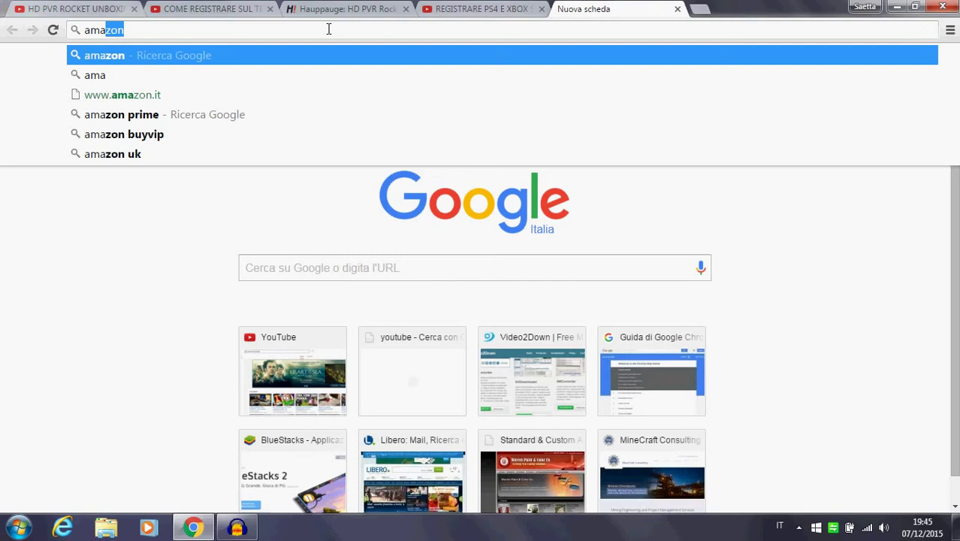
{"action": "type", "text": "zon"}
{"action": "key", "text": "Return"}
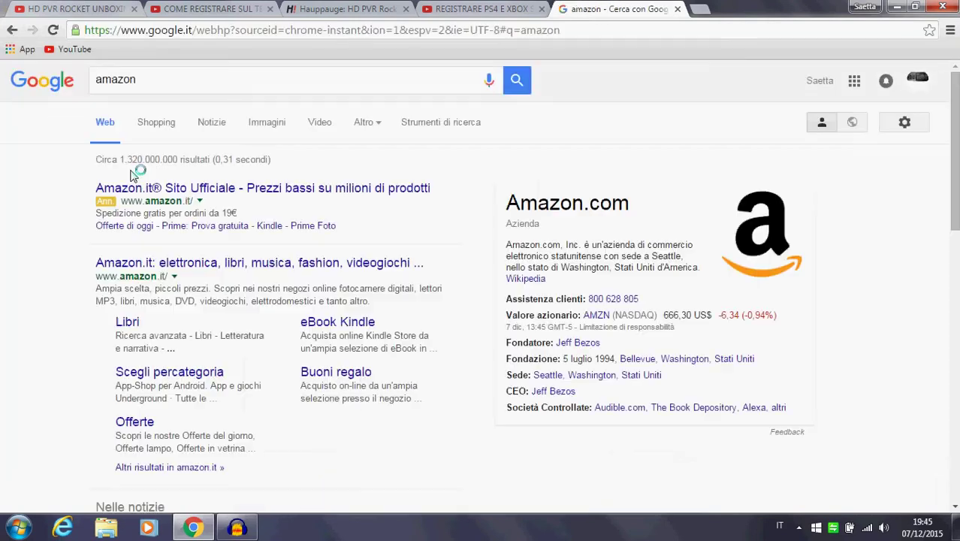
{"action": "left_click", "coordinate": [137, 188]}
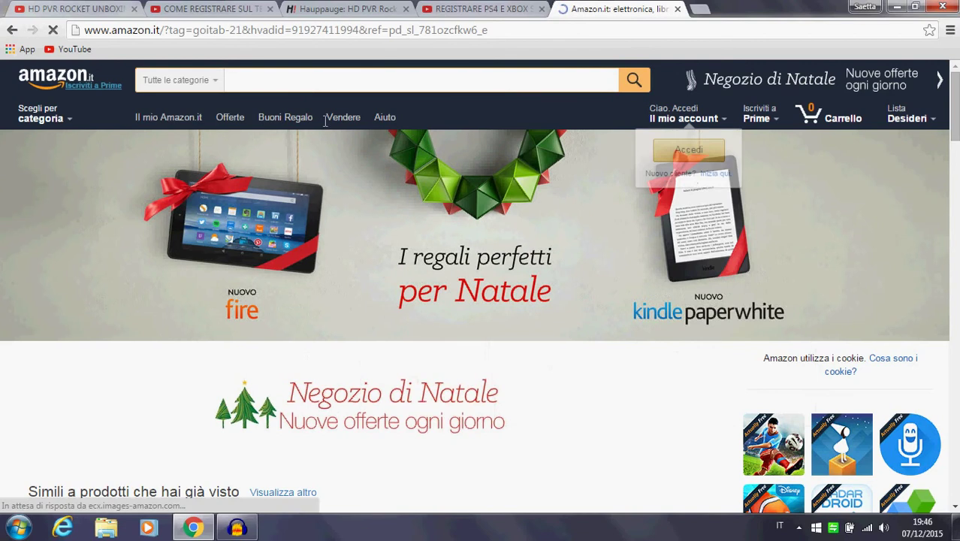
Search Amazon for "mondplast microfono" and open the product page of the white Mondpalast PCM-1200 condenser microphone
{"action": "type", "text": "mond"}
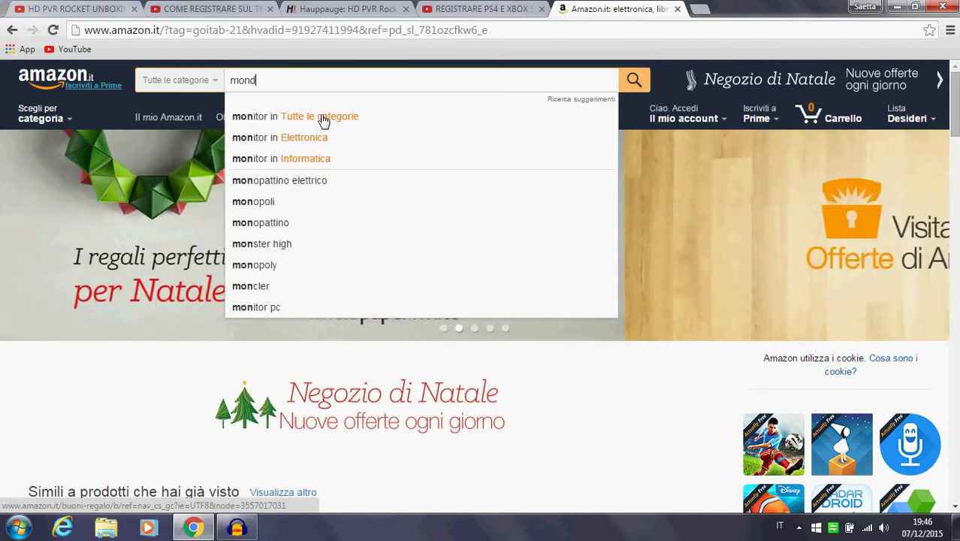
{"action": "type", "text": "plast"}
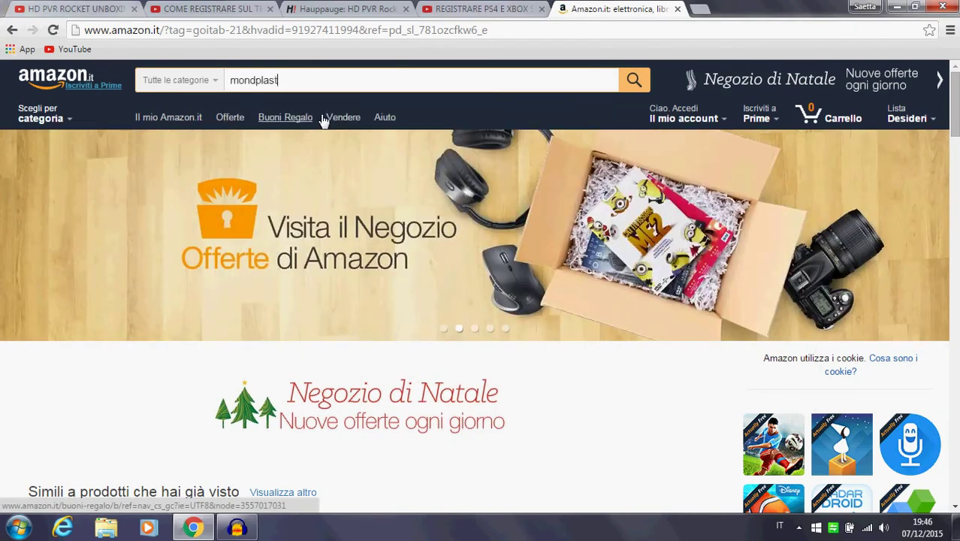
{"action": "type", "text": " microfono"}
{"action": "key", "text": "Return"}
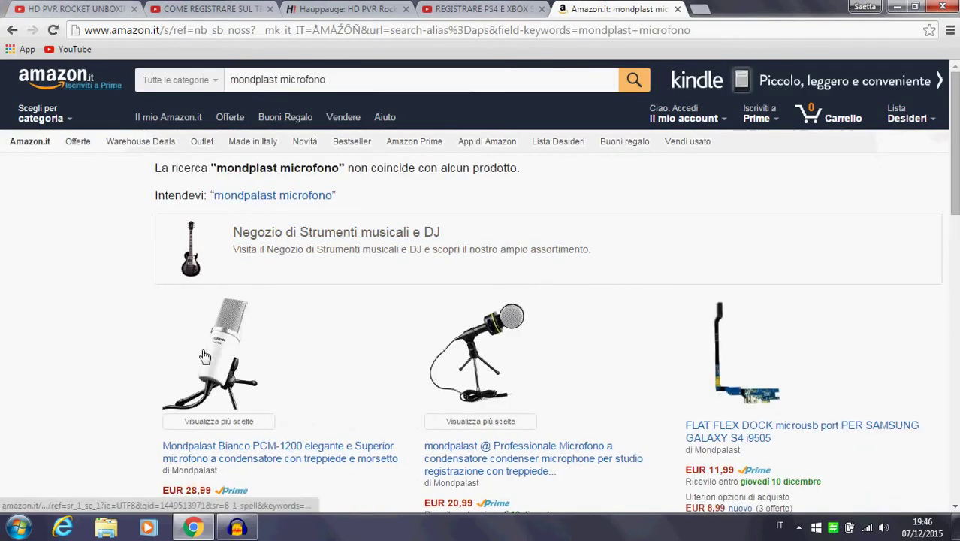
{"action": "left_click", "coordinate": [216, 362]}
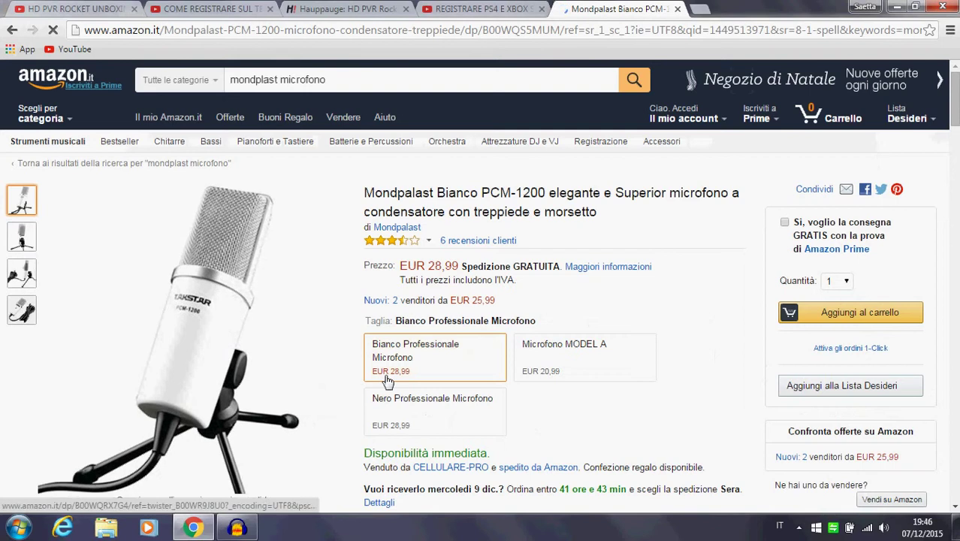
{"action": "mouse_move", "coordinate": [239, 254]}
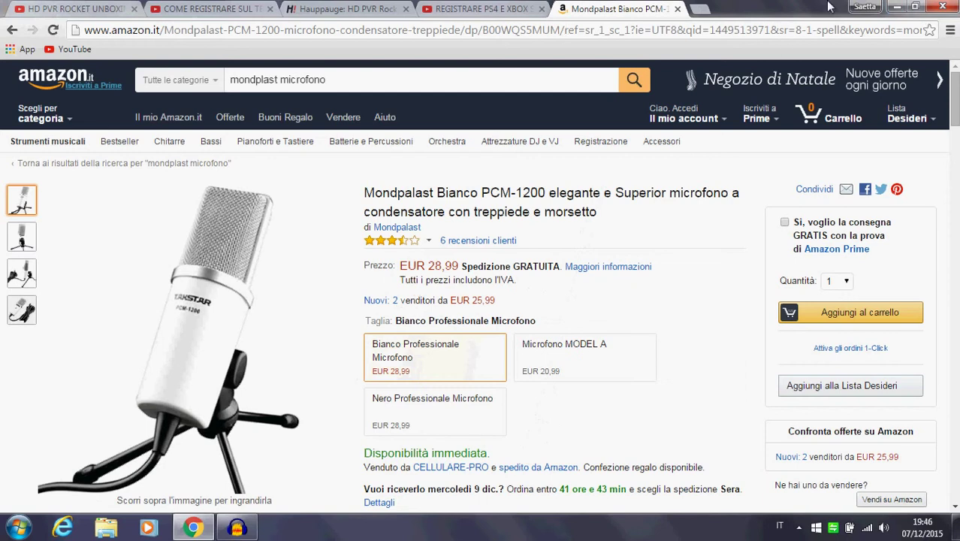
Minimize the browser and close Audacity to return to the desktop
{"action": "left_click", "coordinate": [898, 11]}
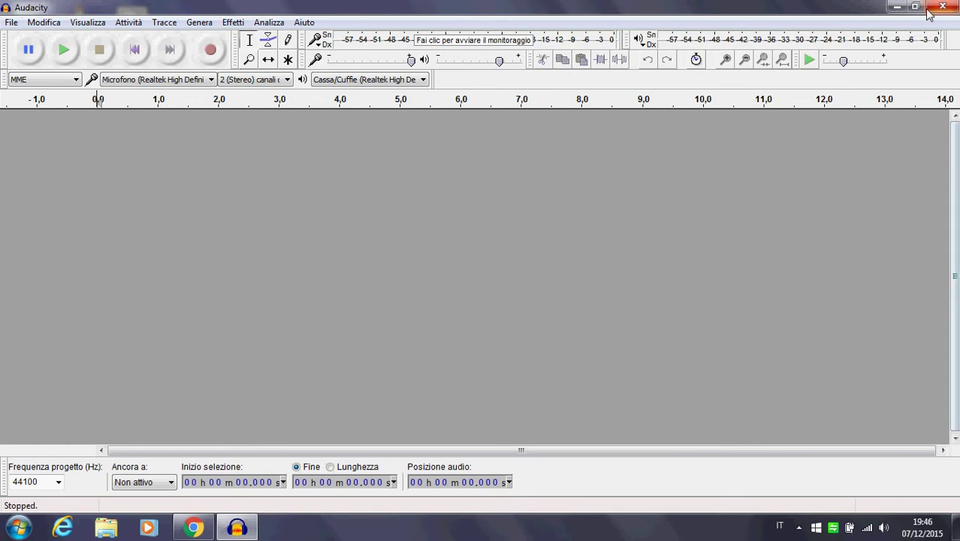
{"action": "left_click", "coordinate": [955, 8]}
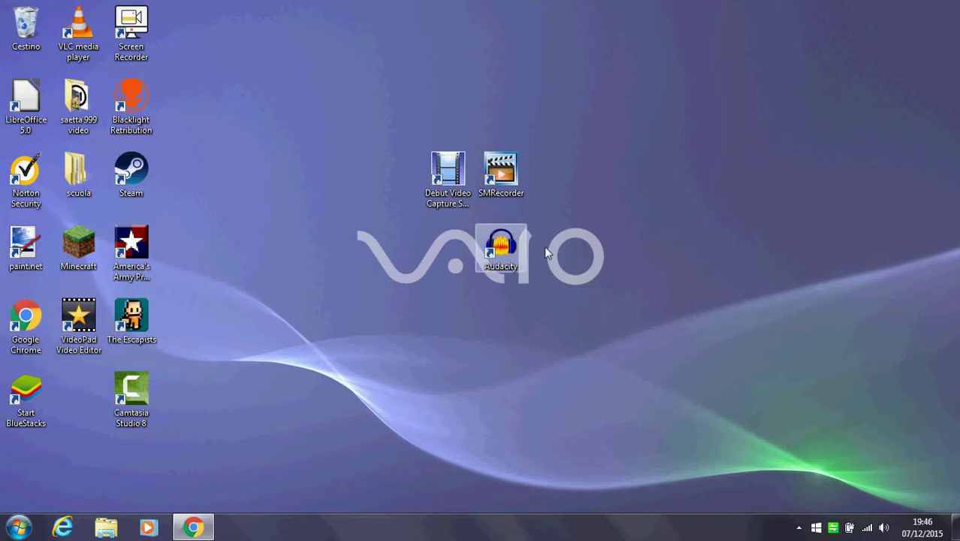
{"action": "left_click_drag", "start_coordinate": [501, 250], "coordinate": [843, 123]}
{"action": "key", "text": "Escape"}
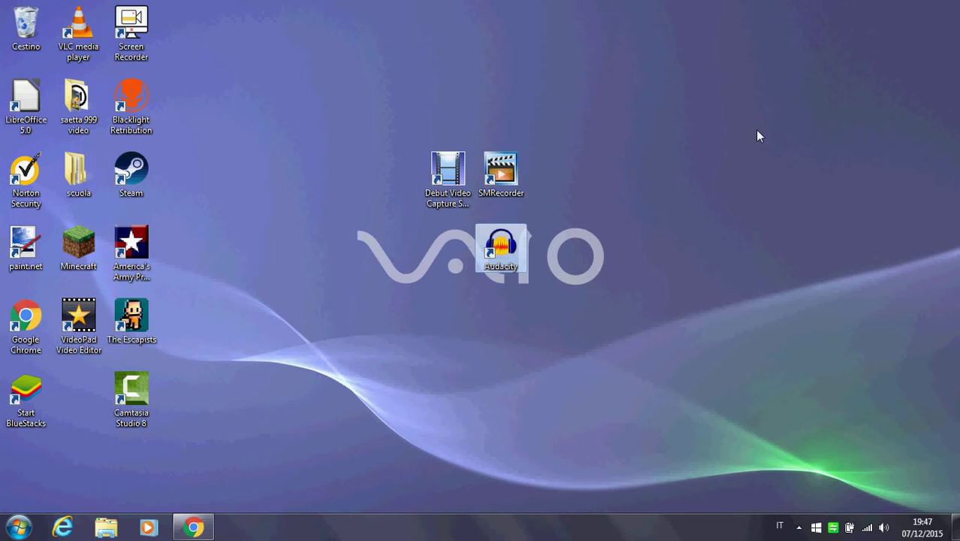
Move the VideoPad Video Editor shortcut next to Audacity, below Debut Video Capture
{"action": "left_click_drag", "start_coordinate": [78, 319], "coordinate": [433, 264]}
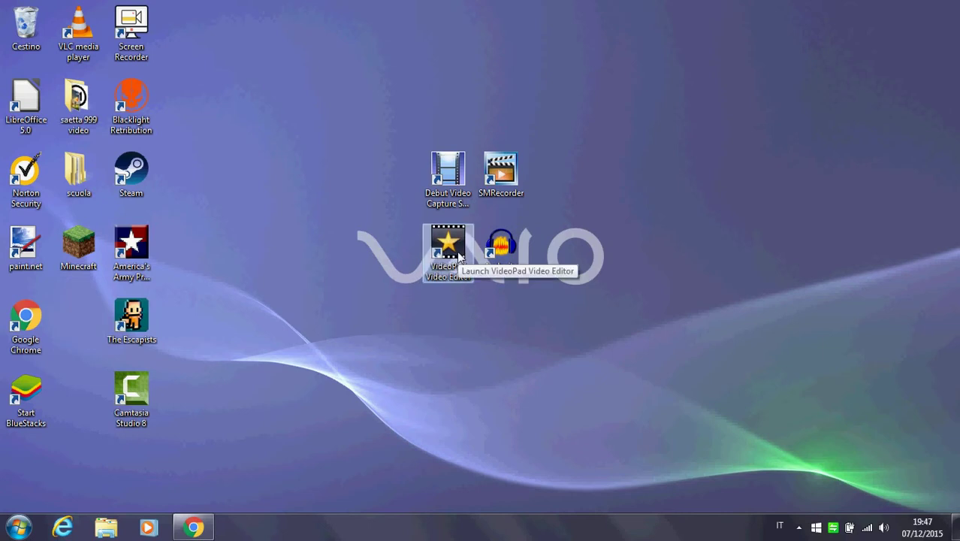
{"action": "left_click", "coordinate": [665, 238]}
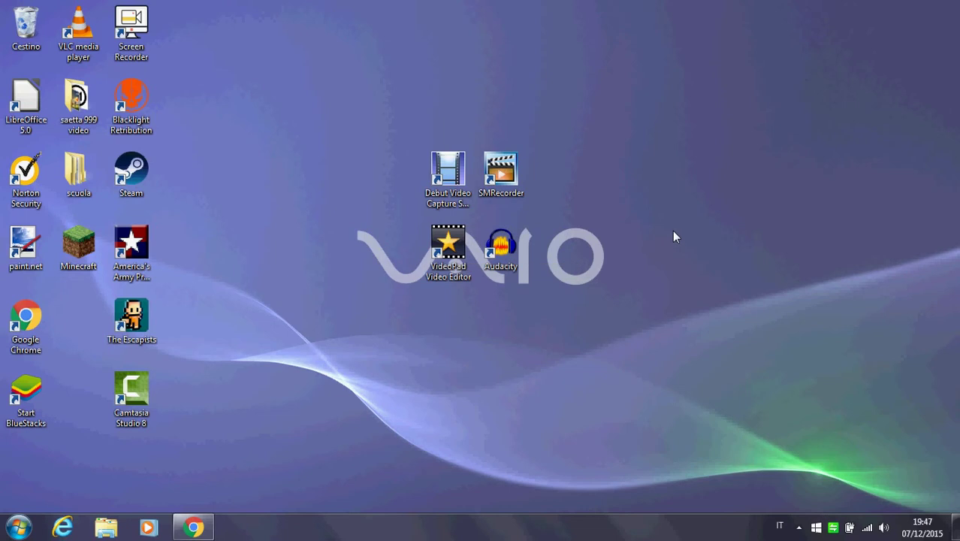
{"action": "left_click", "coordinate": [446, 253]}
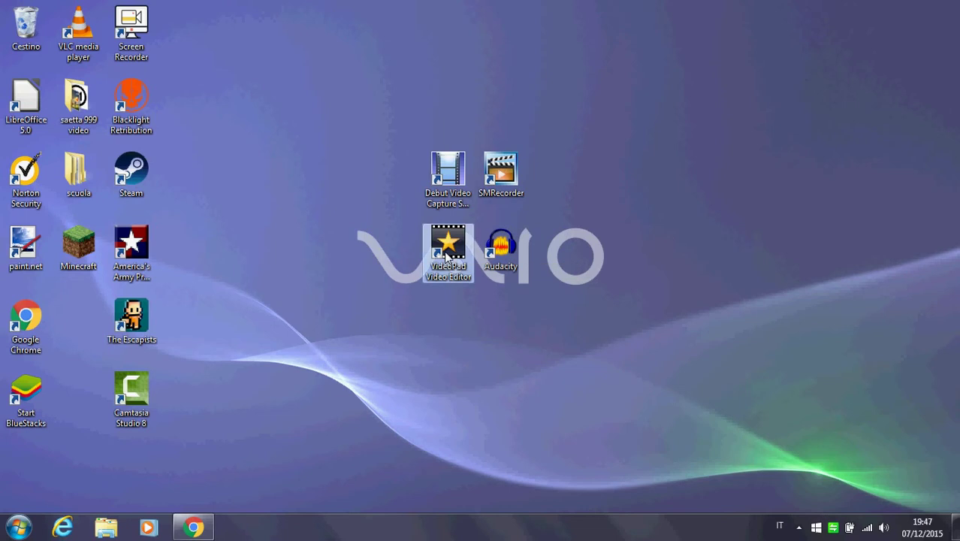
Launch VideoPad with a new project, maximize its window to show the editor, and close it
{"action": "double_click", "coordinate": [456, 254]}
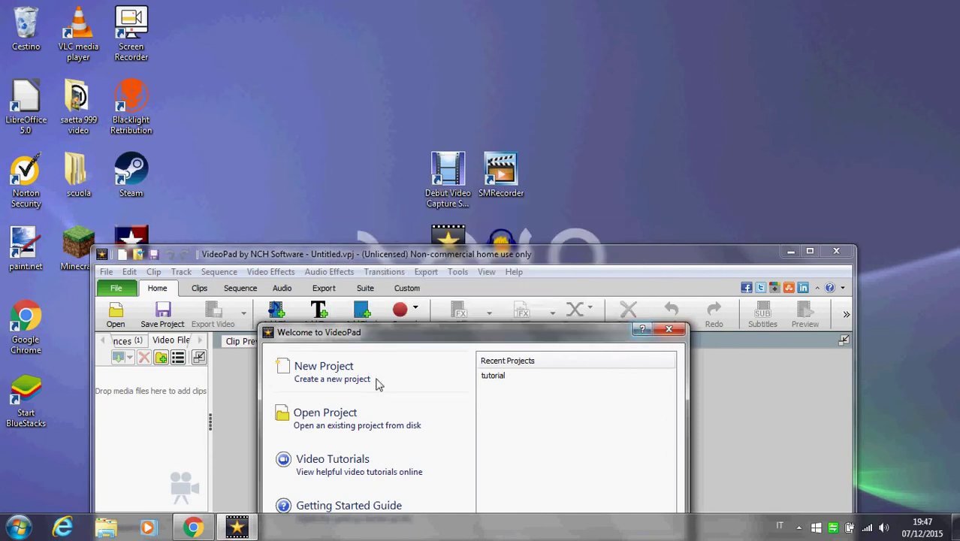
{"action": "left_click", "coordinate": [305, 379]}
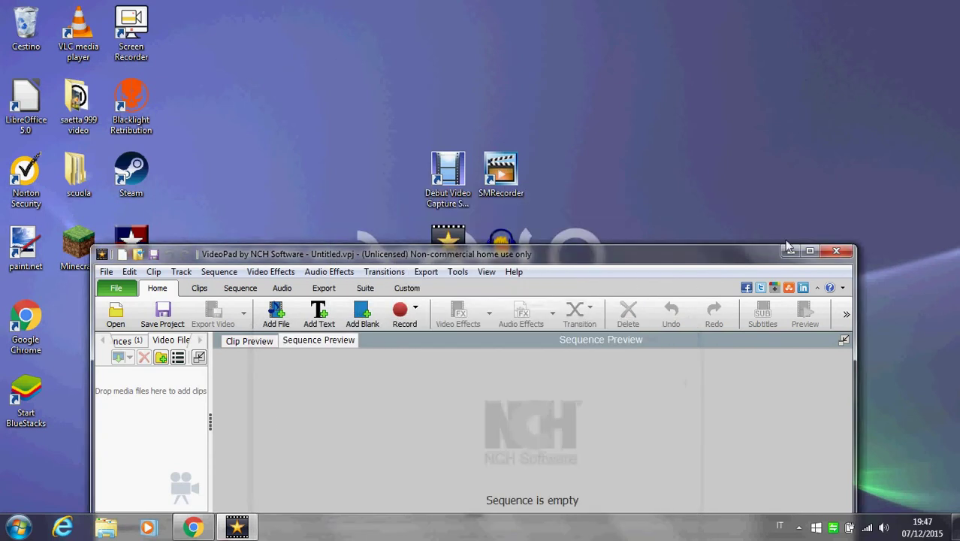
{"action": "left_click", "coordinate": [810, 251]}
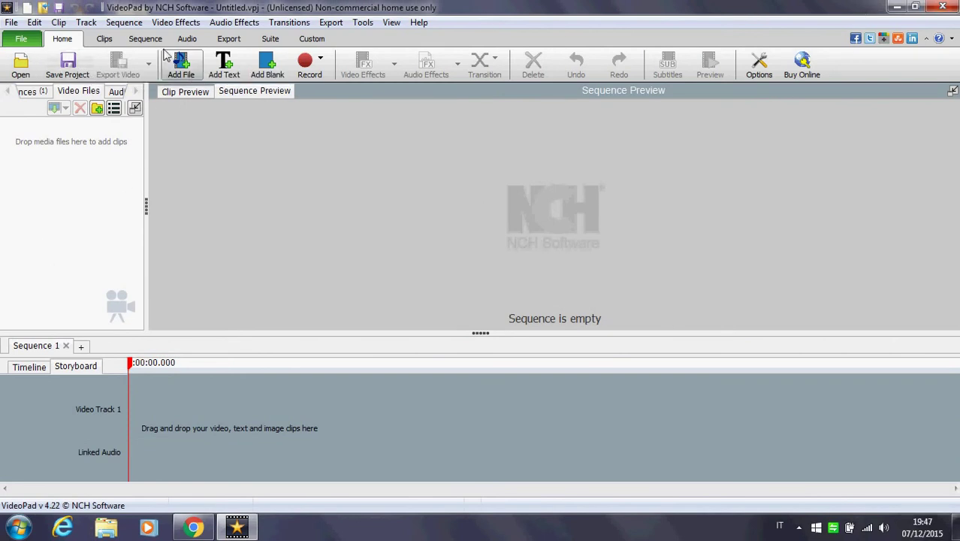
{"action": "left_click", "coordinate": [949, 7]}
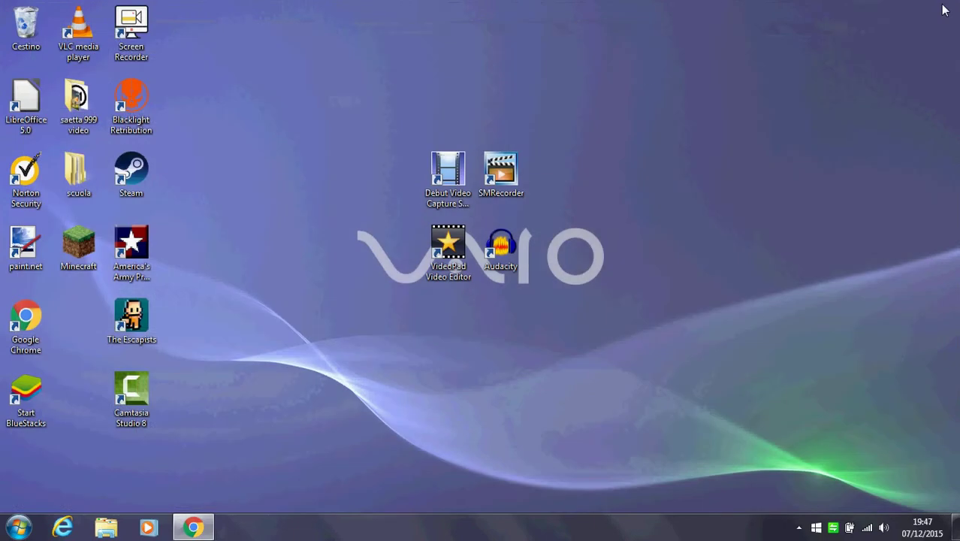
Bring Chrome back to view the open microphone product page, and minimize it again
{"action": "mouse_move", "coordinate": [194, 527]}
{"action": "left_click", "coordinate": [244, 436]}
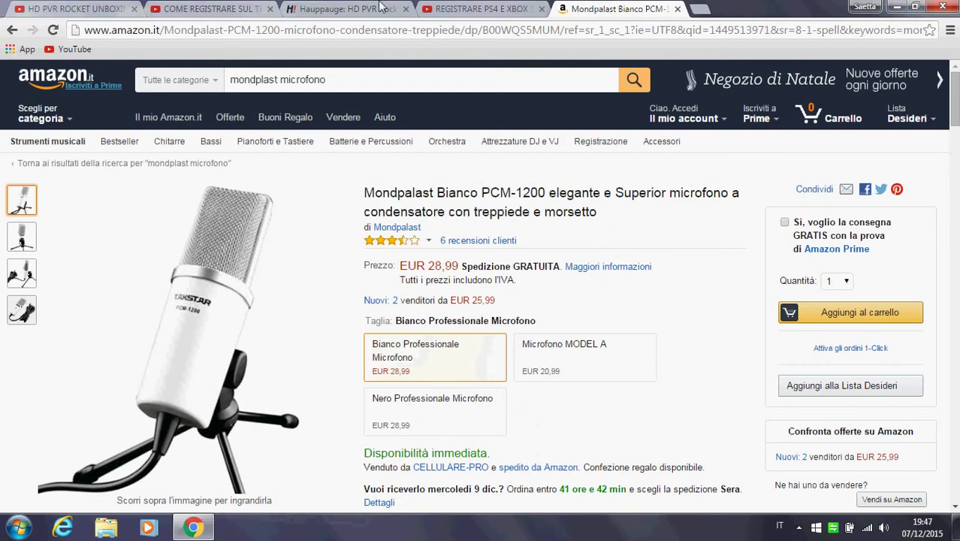
{"action": "left_click", "coordinate": [898, 7]}
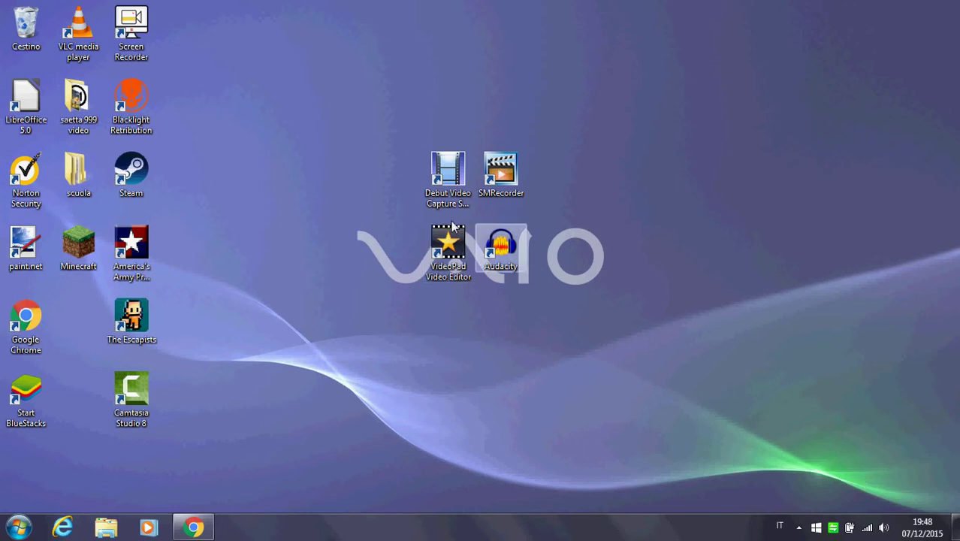
Move the Audacity, VideoPad, Debut Video Capture and SMRecorder shortcuts back to their original places among the other desktop icons
{"action": "left_click_drag", "start_coordinate": [505, 256], "coordinate": [76, 478]}
{"action": "left_click_drag", "start_coordinate": [444, 256], "coordinate": [76, 339]}
{"action": "left_click_drag", "start_coordinate": [448, 172], "coordinate": [86, 393]}
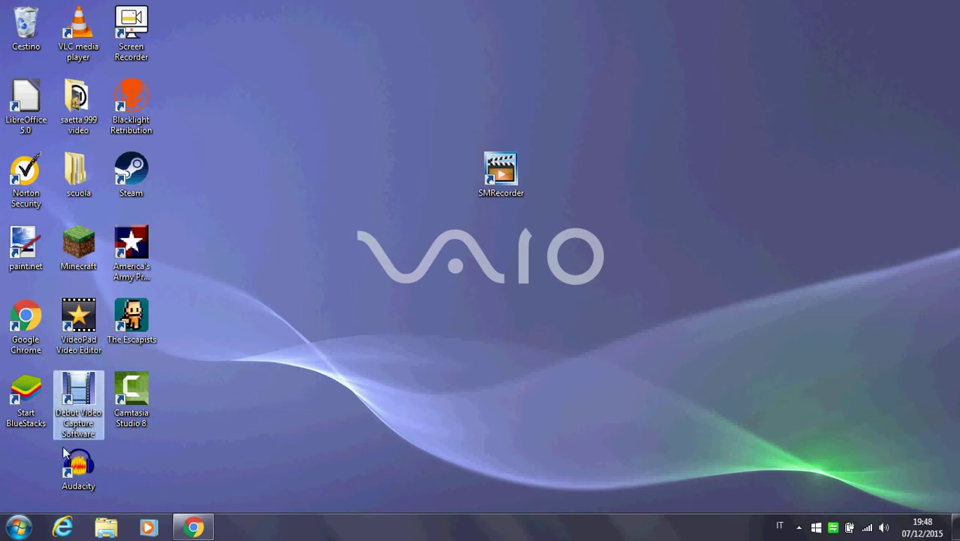
{"action": "left_click", "coordinate": [342, 295]}
{"action": "left_click_drag", "start_coordinate": [500, 187], "coordinate": [38, 481]}
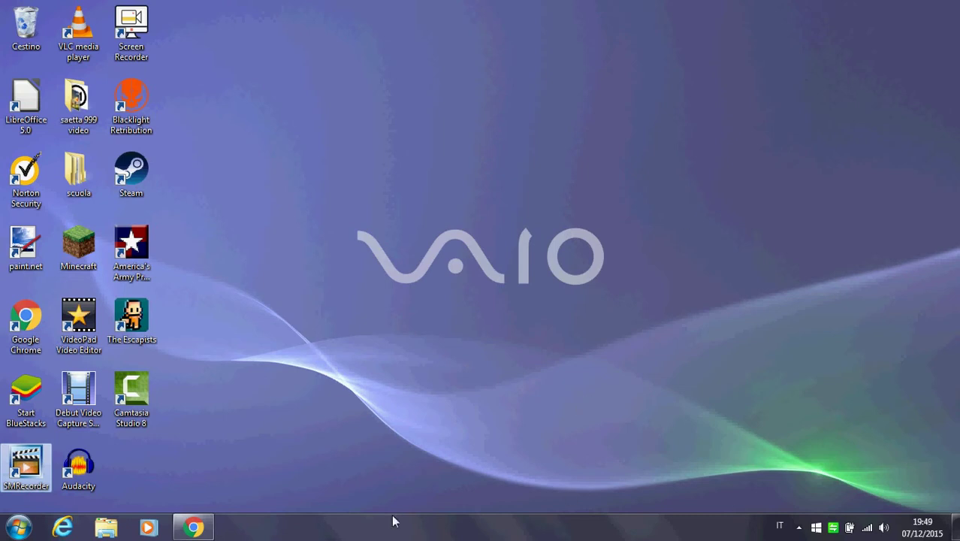
Bring Chrome back, view the Hauppauge HD PVR Rocket product page and its description, and minimize the window
{"action": "left_click", "coordinate": [193, 527]}
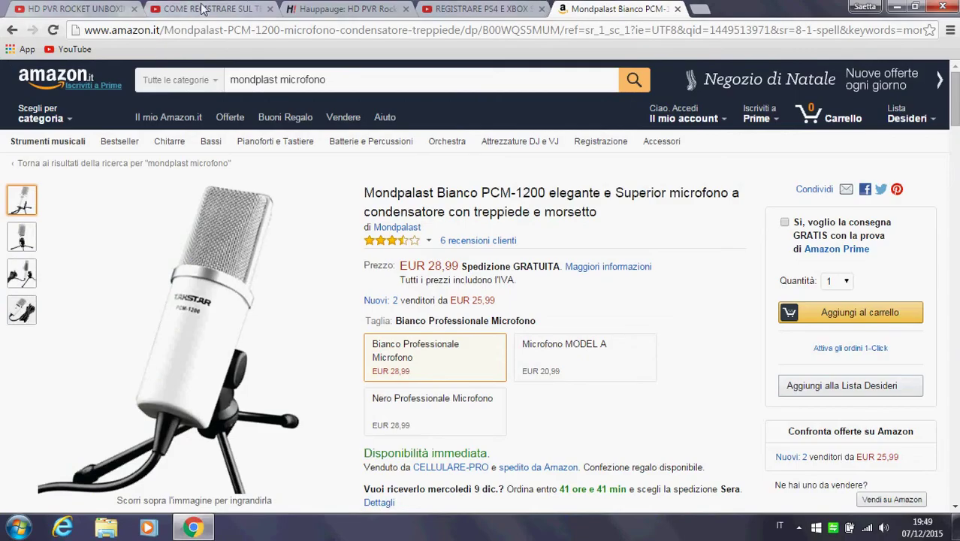
{"action": "left_click", "coordinate": [201, 8]}
{"action": "left_click", "coordinate": [321, 8]}
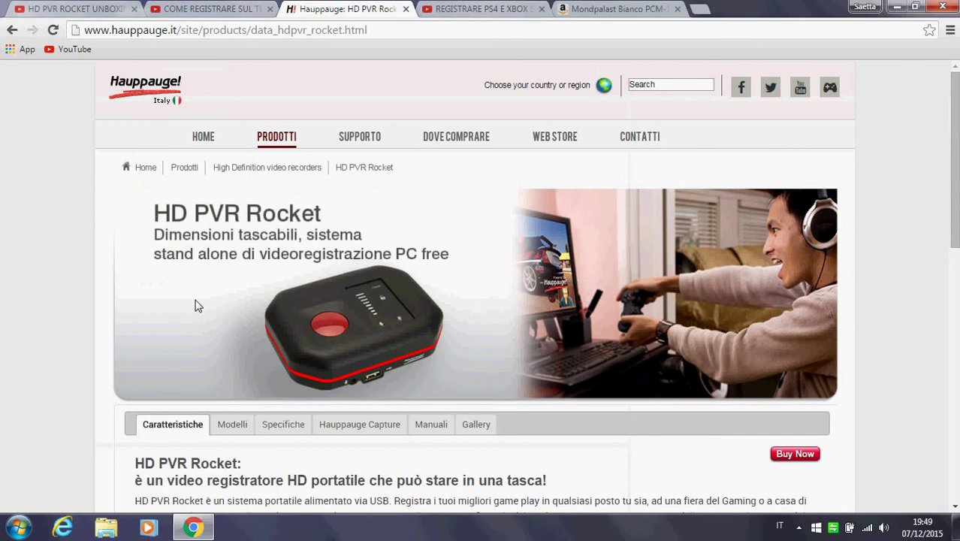
{"action": "scroll", "coordinate": [568, 360], "scroll_direction": "down", "scroll_amount": 2}
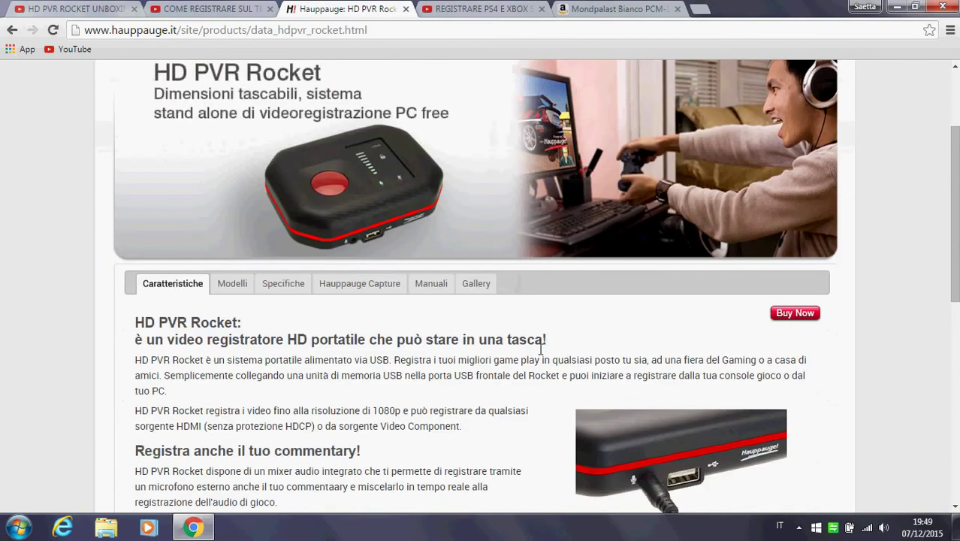
{"action": "scroll", "coordinate": [368, 339], "scroll_direction": "down", "scroll_amount": 1}
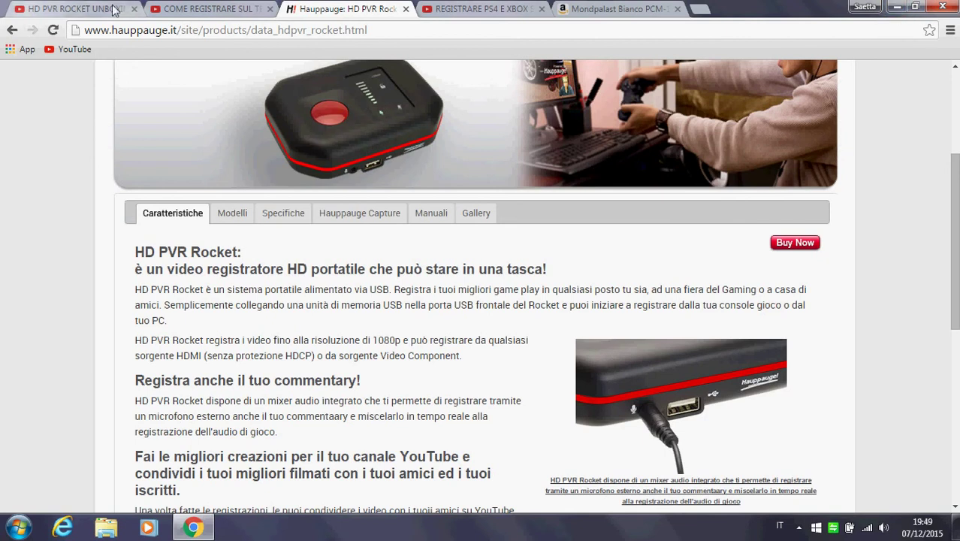
{"action": "left_click", "coordinate": [900, 7]}
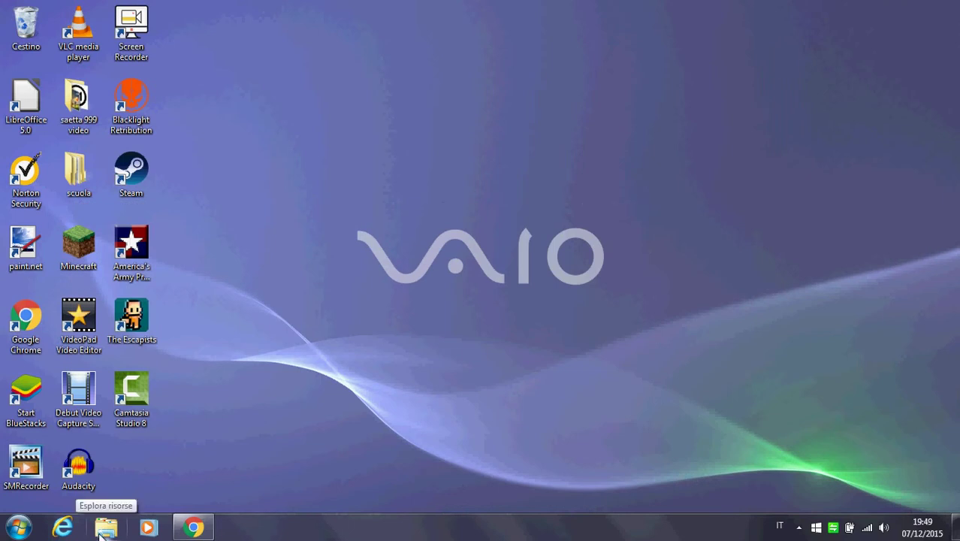
{"action": "left_click_drag", "start_coordinate": [946, 83], "coordinate": [314, 331]}
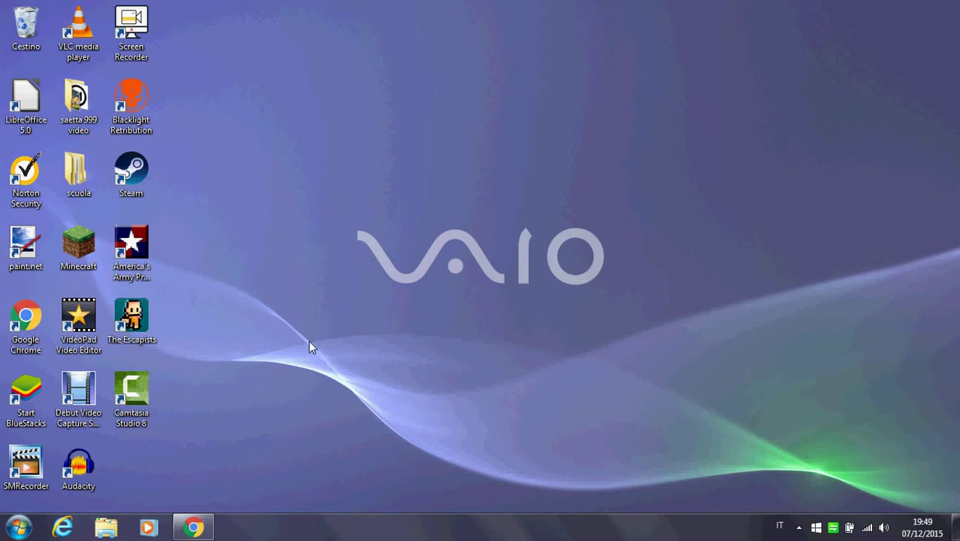
{"action": "left_click_drag", "start_coordinate": [735, 4], "coordinate": [481, 175]}
{"action": "left_click_drag", "start_coordinate": [883, 1], "coordinate": [436, 173]}
Restore Chrome twice to re-examine the HD PVR Rocket banner and features text, minimizing the window each time
{"action": "left_click", "coordinate": [193, 527]}
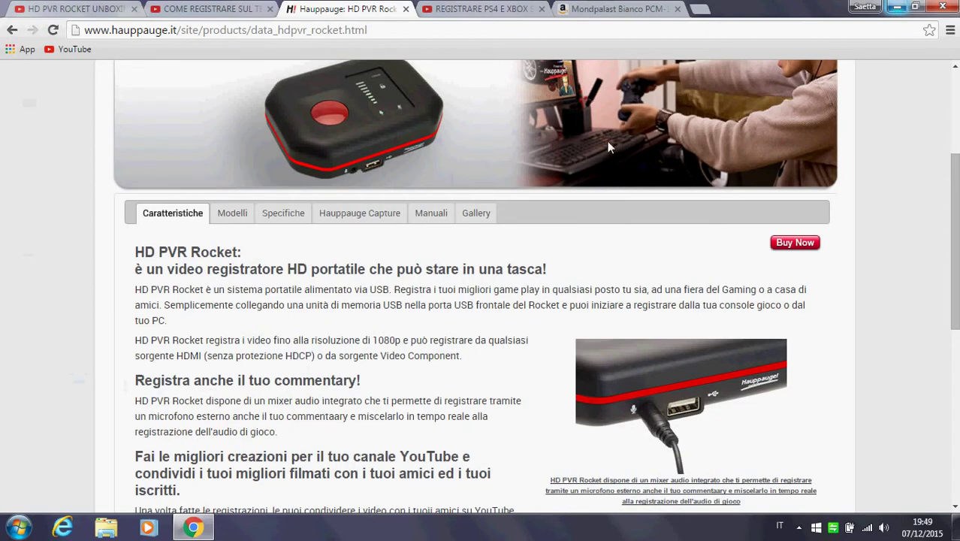
{"action": "scroll", "coordinate": [671, 265], "scroll_direction": "up", "scroll_amount": 2}
{"action": "scroll", "coordinate": [671, 271], "scroll_direction": "up", "scroll_amount": 1}
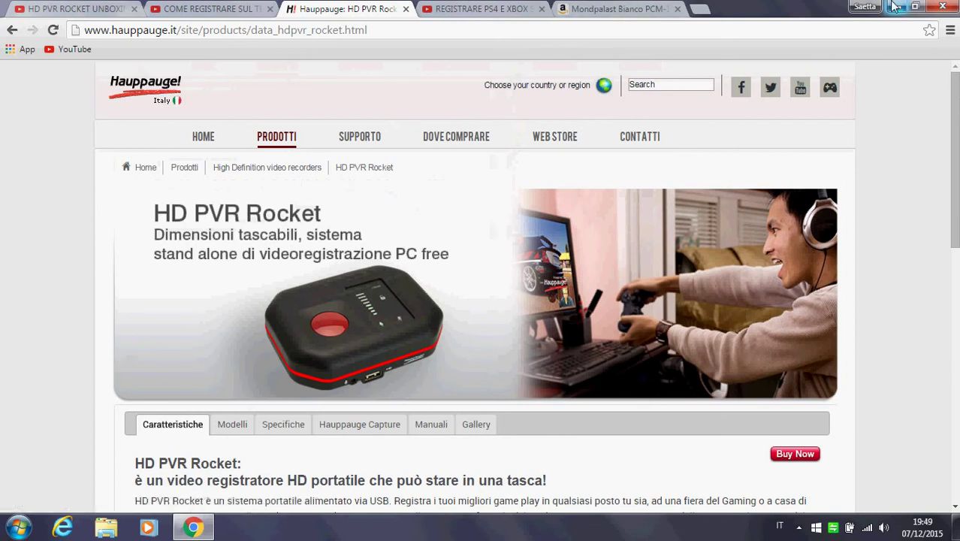
{"action": "scroll", "coordinate": [434, 238], "scroll_direction": "down", "scroll_amount": 2}
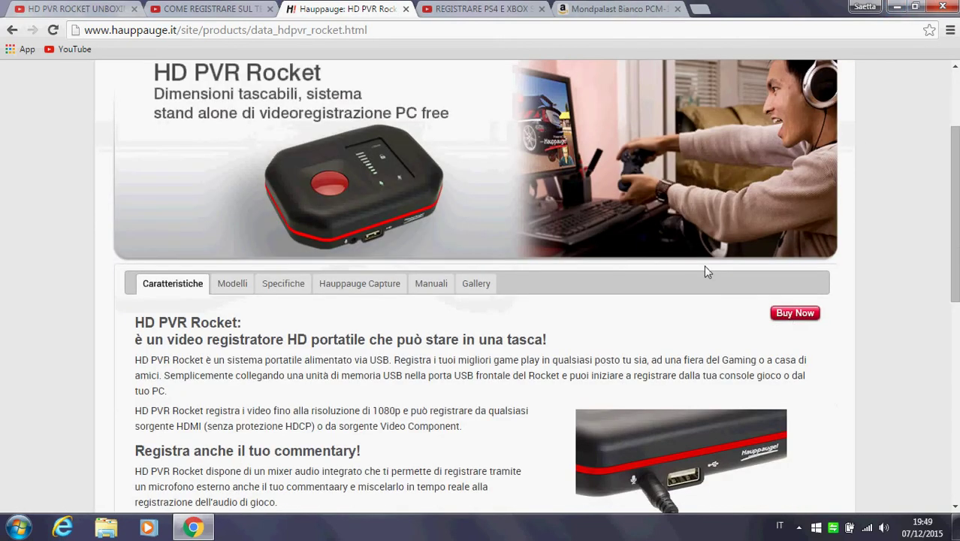
{"action": "left_click", "coordinate": [897, 7]}
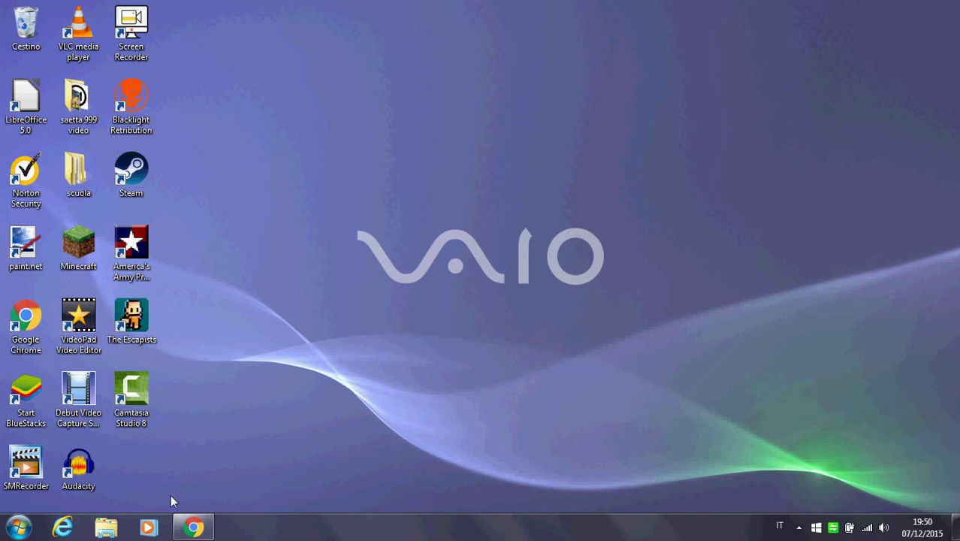
{"action": "left_click", "coordinate": [193, 527]}
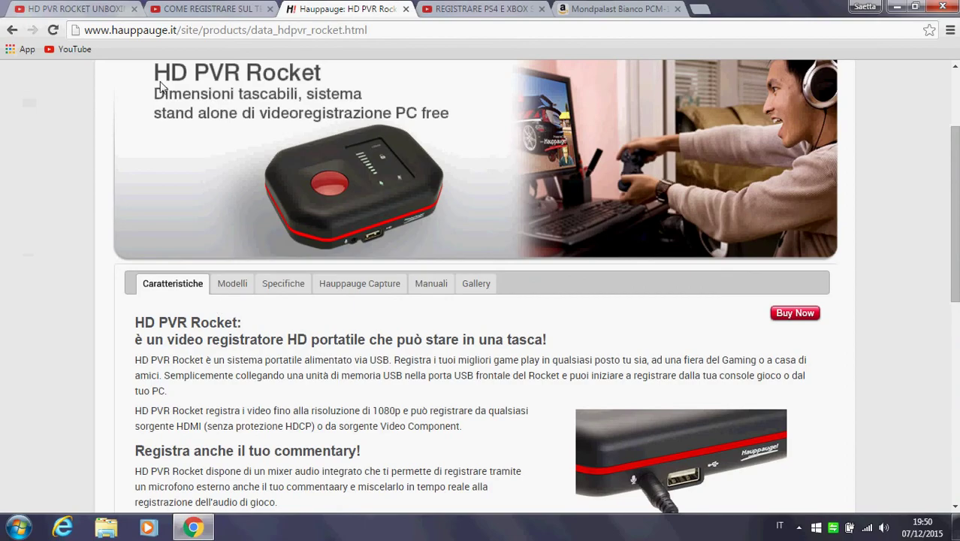
{"action": "scroll", "coordinate": [394, 255], "scroll_direction": "up", "scroll_amount": 2}
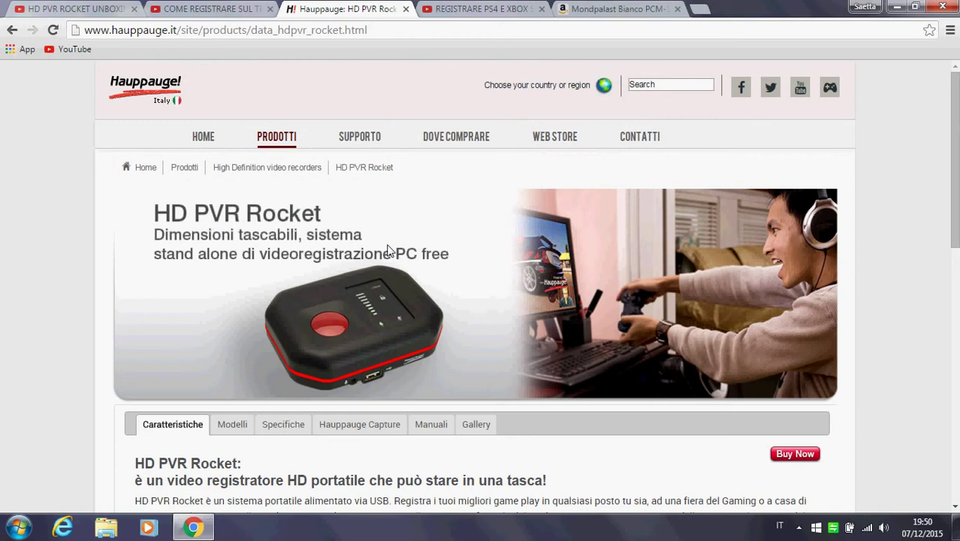
{"action": "left_click", "coordinate": [896, 6]}
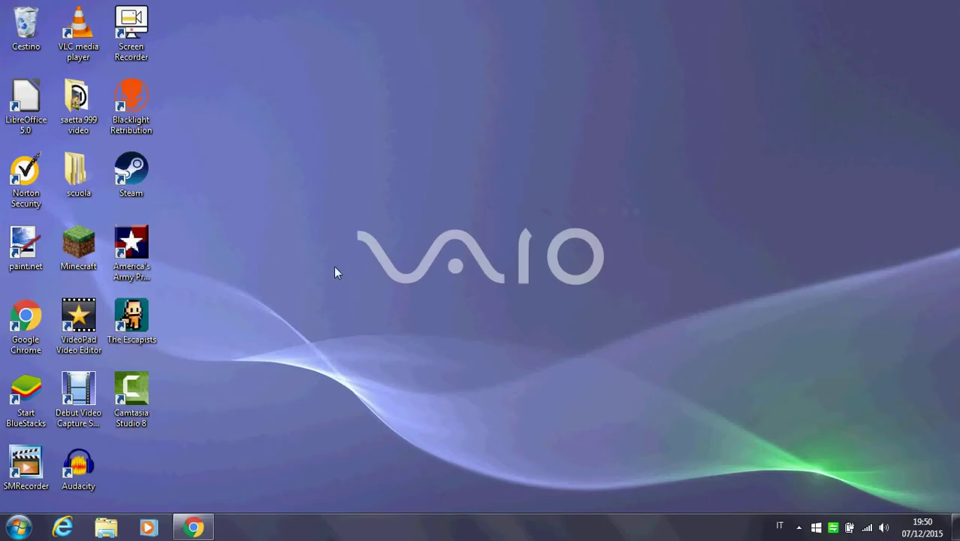
{"action": "left_click_drag", "start_coordinate": [824, 51], "coordinate": [53, 446]}
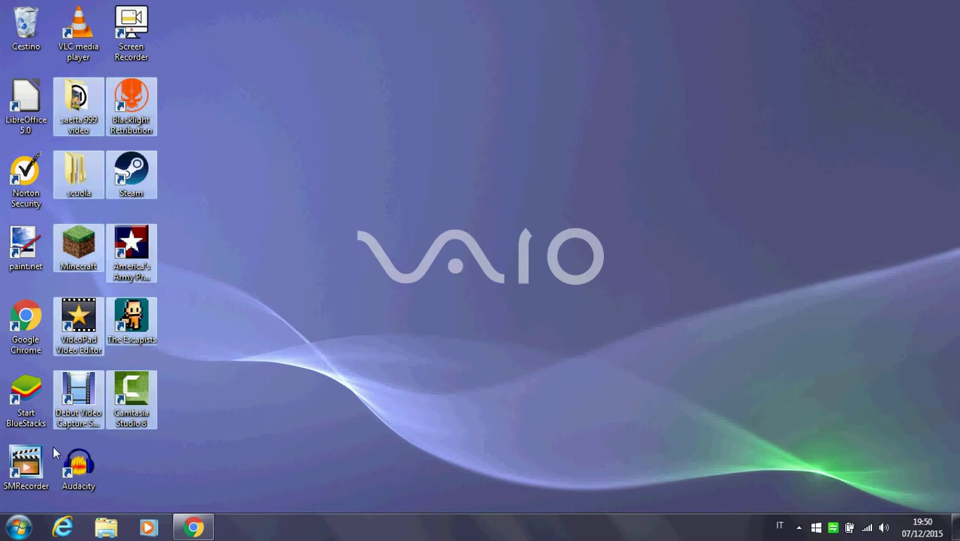
{"action": "left_click", "coordinate": [676, 241]}
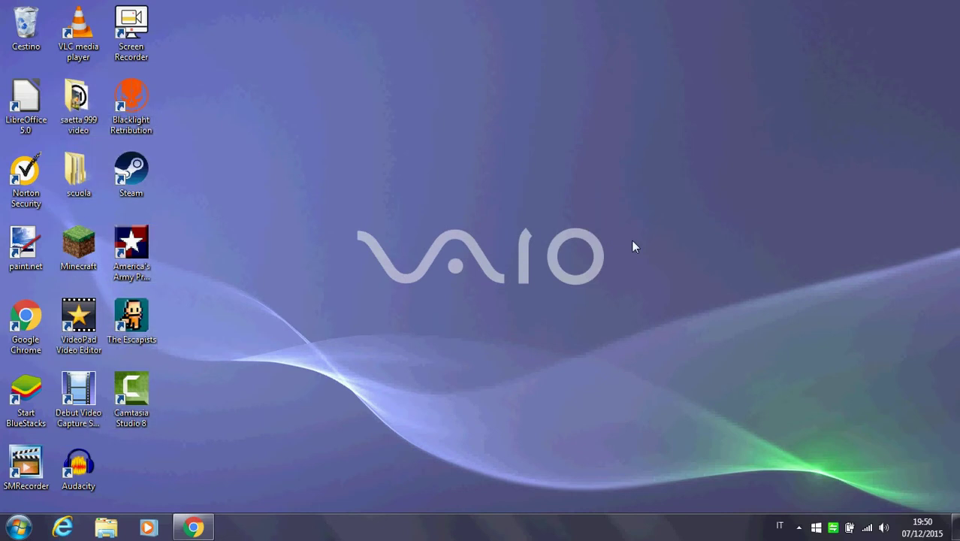
Move the paint.net shortcut to the empty area above the VAIO logo, launch it, and maximize its window
{"action": "mouse_move", "coordinate": [26, 245]}
{"action": "left_mouse_down"}
{"action": "mouse_move", "coordinate": [248, 254]}
{"action": "mouse_move", "coordinate": [578, 51]}
{"action": "mouse_move", "coordinate": [499, 154]}
{"action": "left_mouse_up"}
{"action": "double_click", "coordinate": [516, 161]}
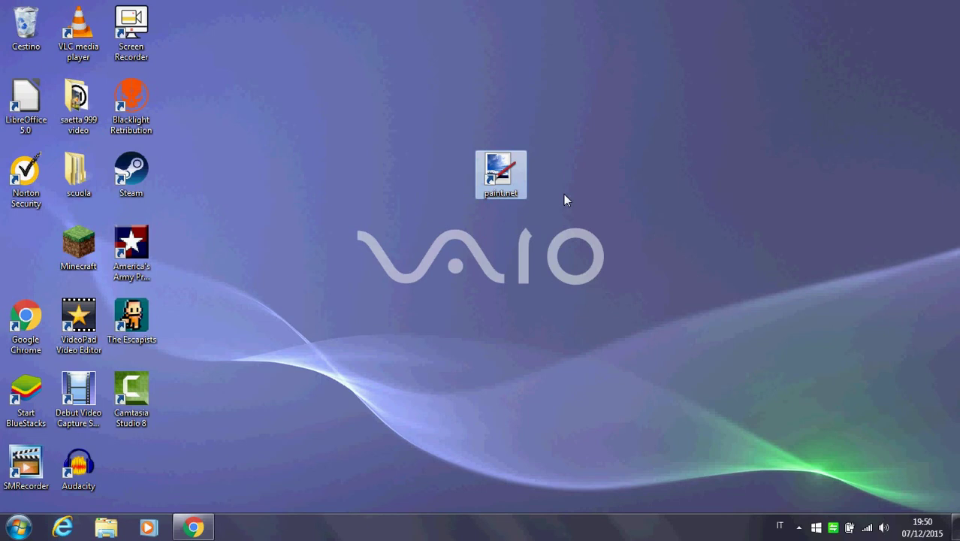
{"action": "key", "text": "Return"}
{"action": "left_click", "coordinate": [638, 7]}
Try to open the image shortcut "clashofclans1 - collegamento" from the saetta 999 video folder, and cancel the file selection
{"action": "left_click", "coordinate": [14, 27]}
{"action": "left_click", "coordinate": [10, 27]}
{"action": "left_click", "coordinate": [10, 27]}
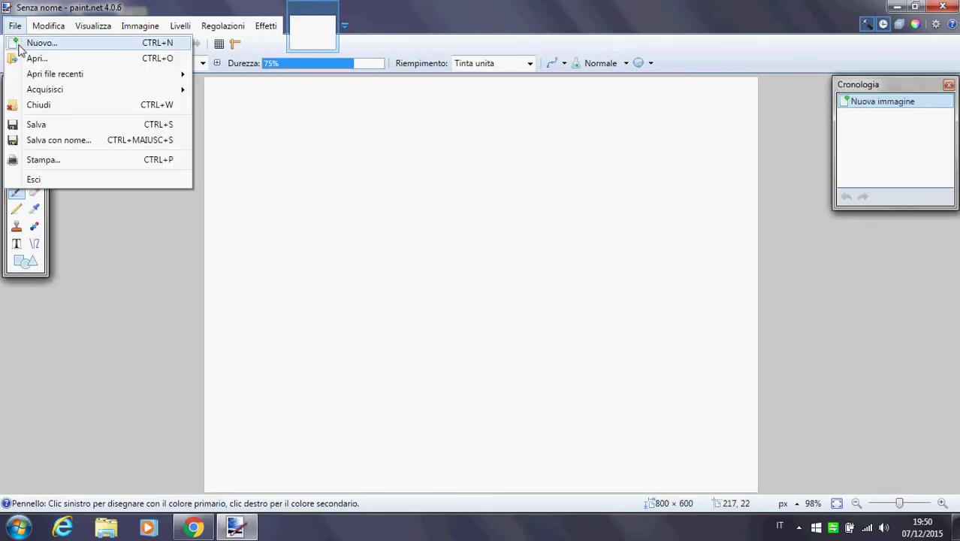
{"action": "left_click", "coordinate": [683, 209]}
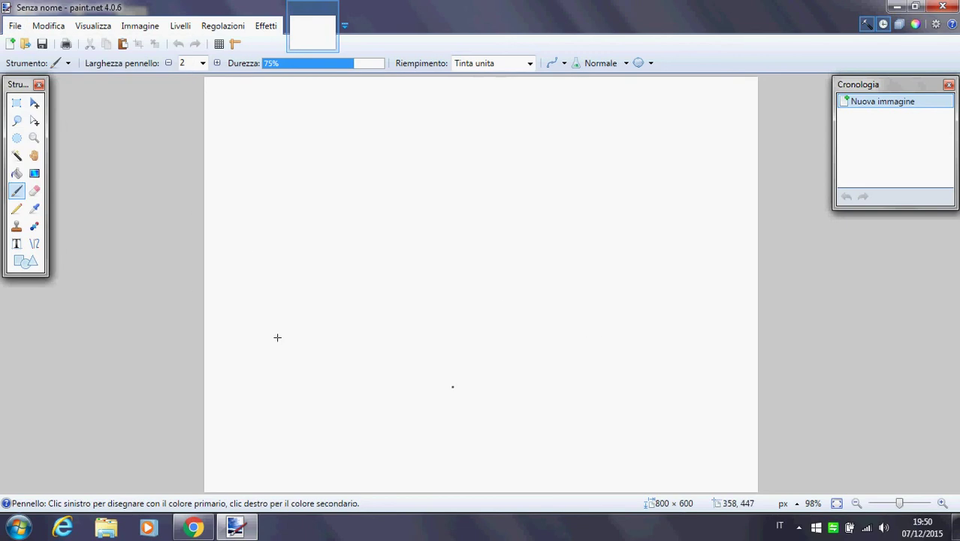
{"action": "left_click", "coordinate": [15, 25]}
{"action": "left_click", "coordinate": [14, 26]}
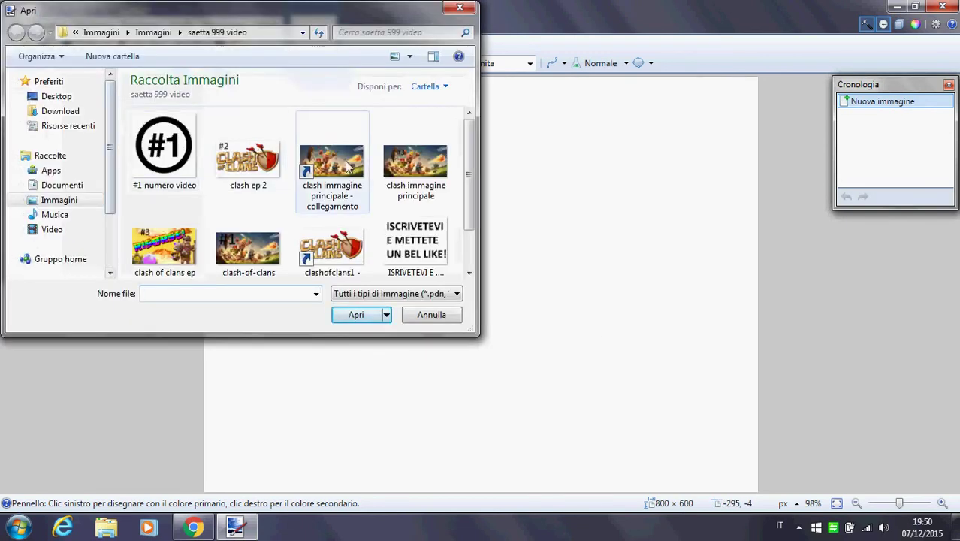
{"action": "double_click", "coordinate": [311, 259]}
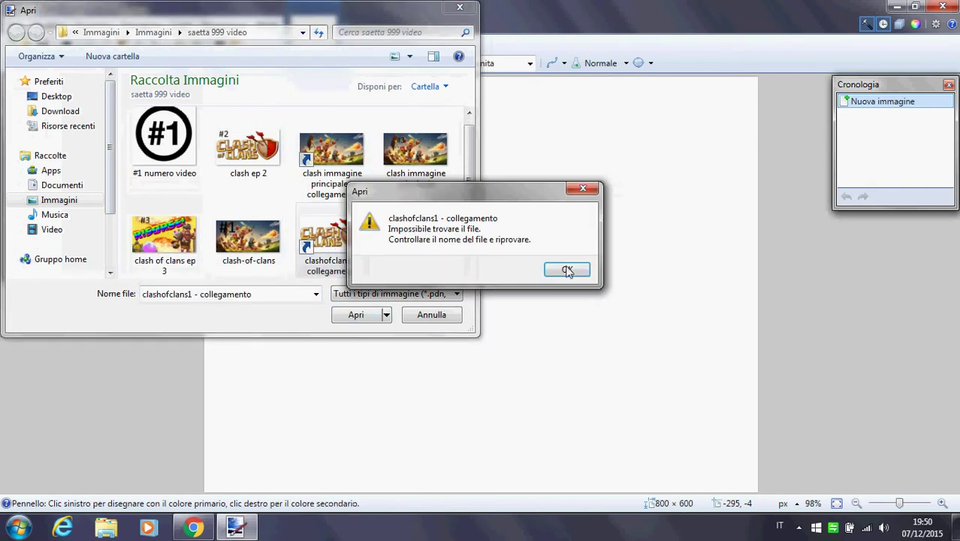
{"action": "left_click", "coordinate": [568, 271]}
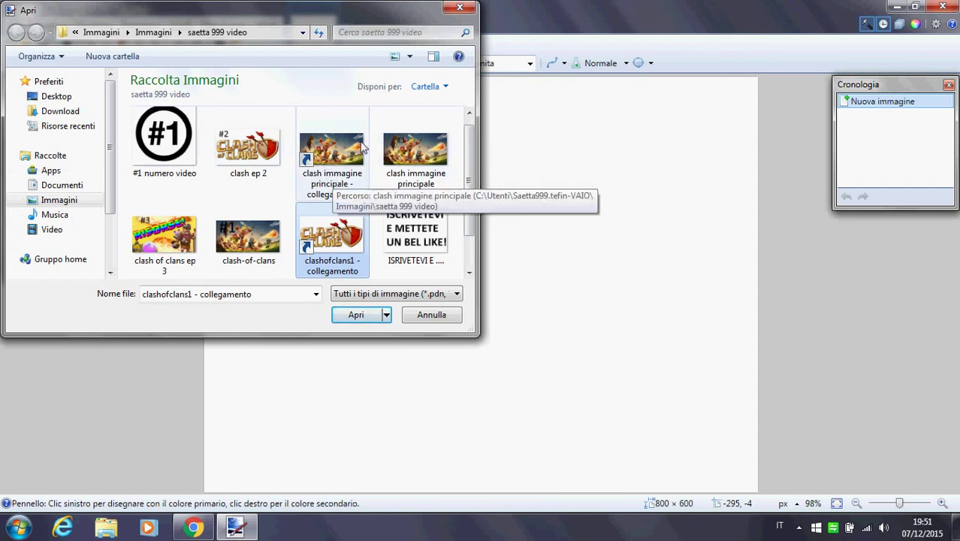
{"action": "left_click", "coordinate": [427, 314]}
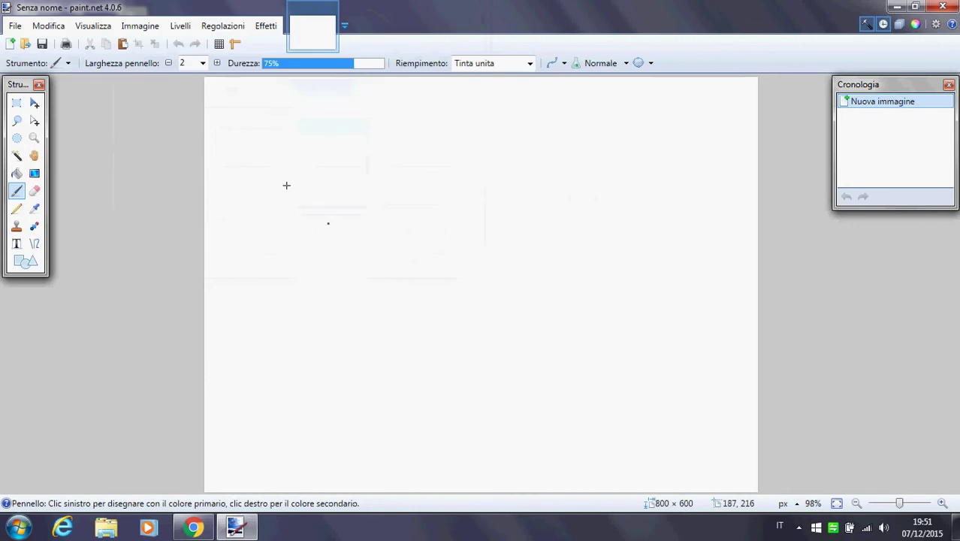
Minimize paint.net, switch to Chrome, and open the account's own YouTube channel in a new tab
{"action": "left_click", "coordinate": [896, 7]}
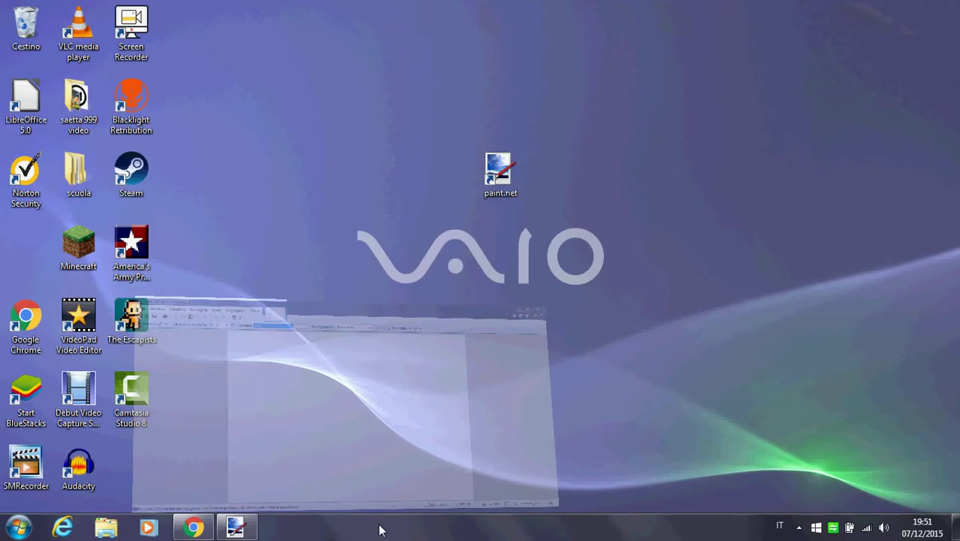
{"action": "left_click", "coordinate": [193, 527]}
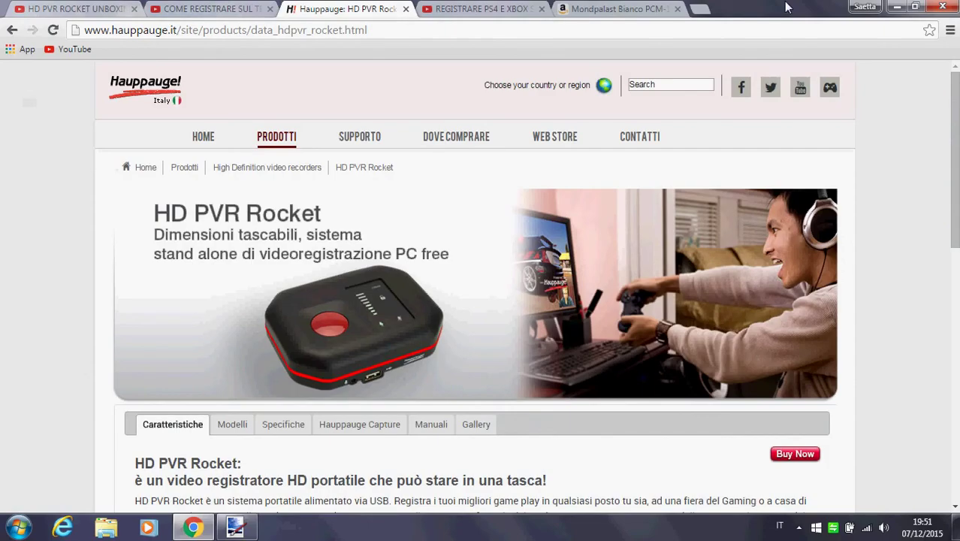
{"action": "left_click", "coordinate": [699, 10]}
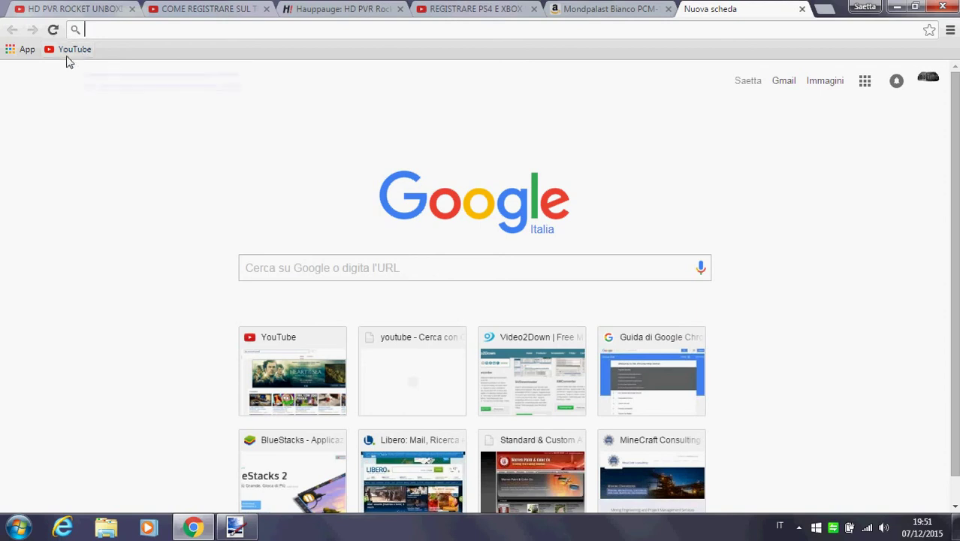
{"action": "left_click", "coordinate": [69, 49]}
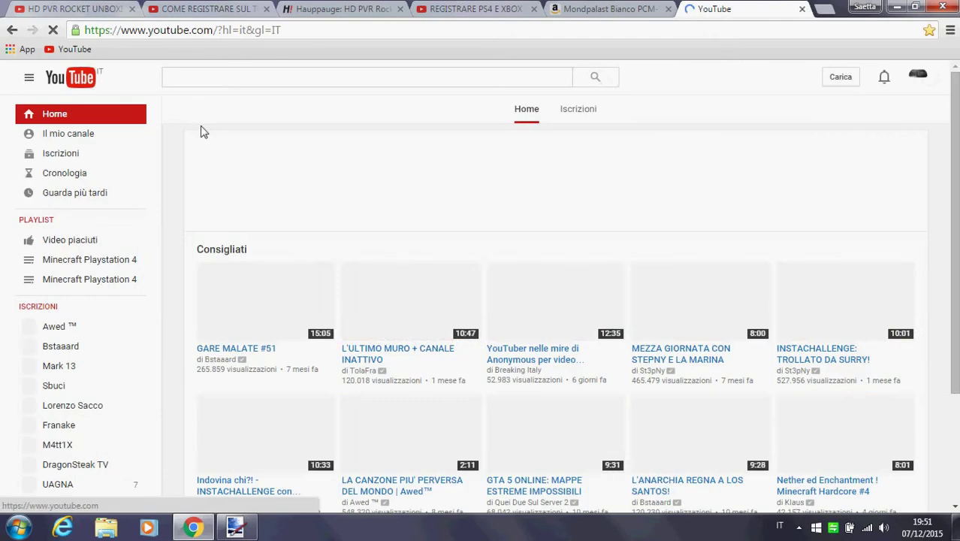
{"action": "left_click", "coordinate": [57, 138]}
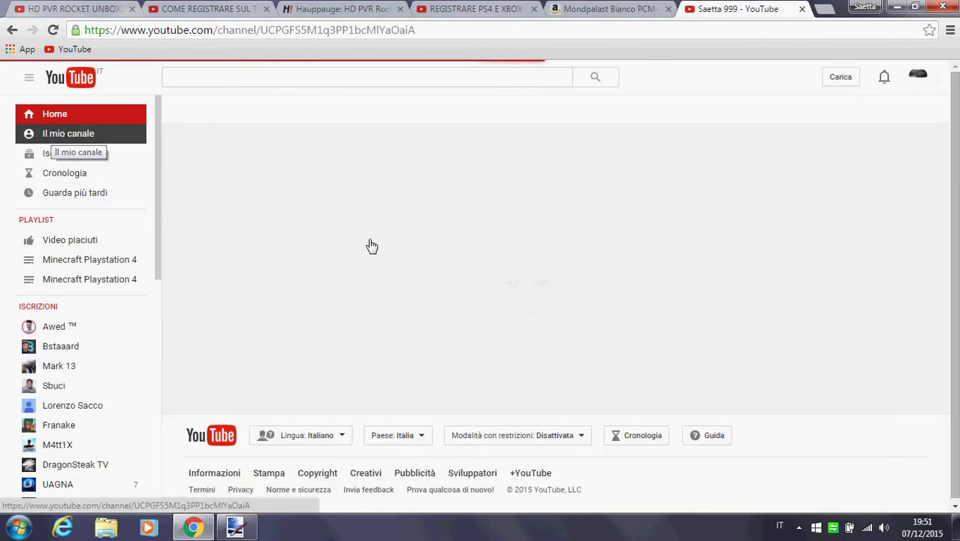
Look through the thumbnails of the uploaded clash of clans videos on the channel, and minimize Chrome
{"action": "scroll", "coordinate": [350, 276], "scroll_direction": "down", "scroll_amount": 3}
{"action": "scroll", "coordinate": [322, 292], "scroll_direction": "down", "scroll_amount": 1}
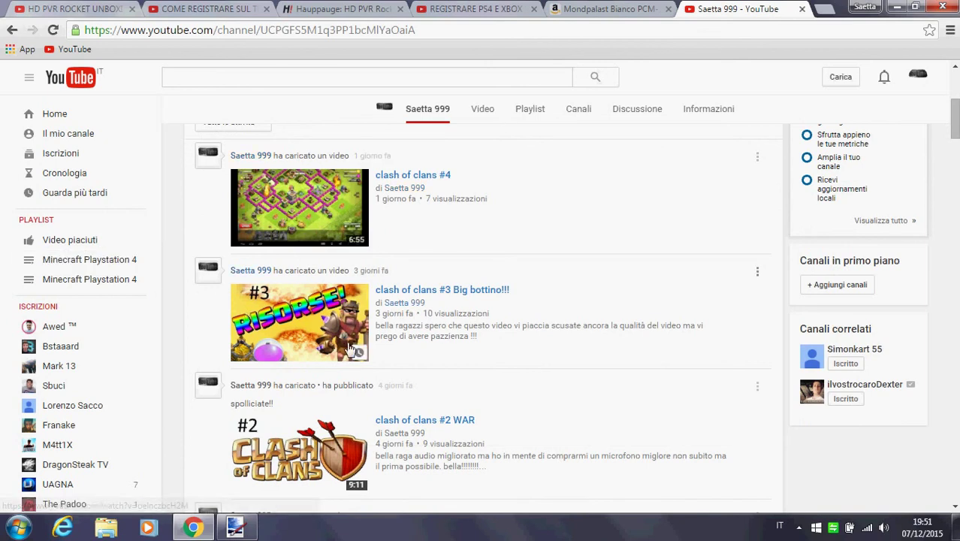
{"action": "scroll", "coordinate": [336, 323], "scroll_direction": "down", "scroll_amount": 1}
{"action": "scroll", "coordinate": [557, 352], "scroll_direction": "down", "scroll_amount": 1}
{"action": "scroll", "coordinate": [329, 252], "scroll_direction": "up", "scroll_amount": 1}
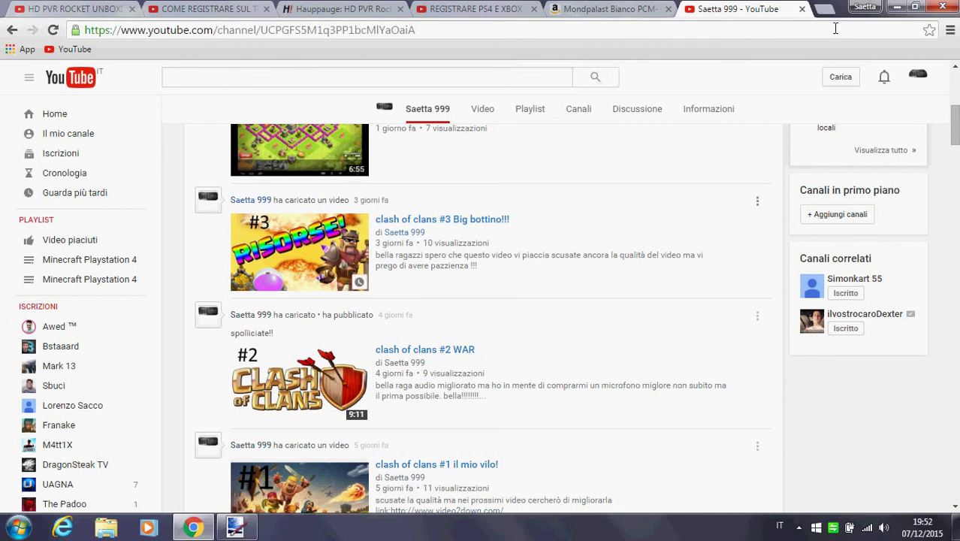
{"action": "left_click", "coordinate": [897, 7]}
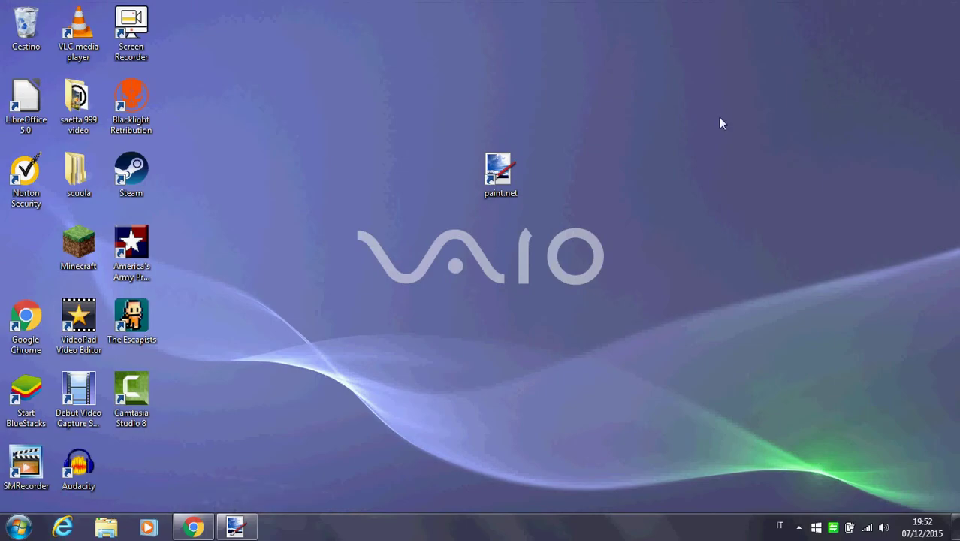
Move the paint.net shortcut back below Norton Security and close the paint.net window
{"action": "mouse_move", "coordinate": [509, 154]}
{"action": "left_mouse_down"}
{"action": "mouse_move", "coordinate": [225, 215]}
{"action": "mouse_move", "coordinate": [47, 237]}
{"action": "mouse_move", "coordinate": [2, 255]}
{"action": "left_mouse_up"}
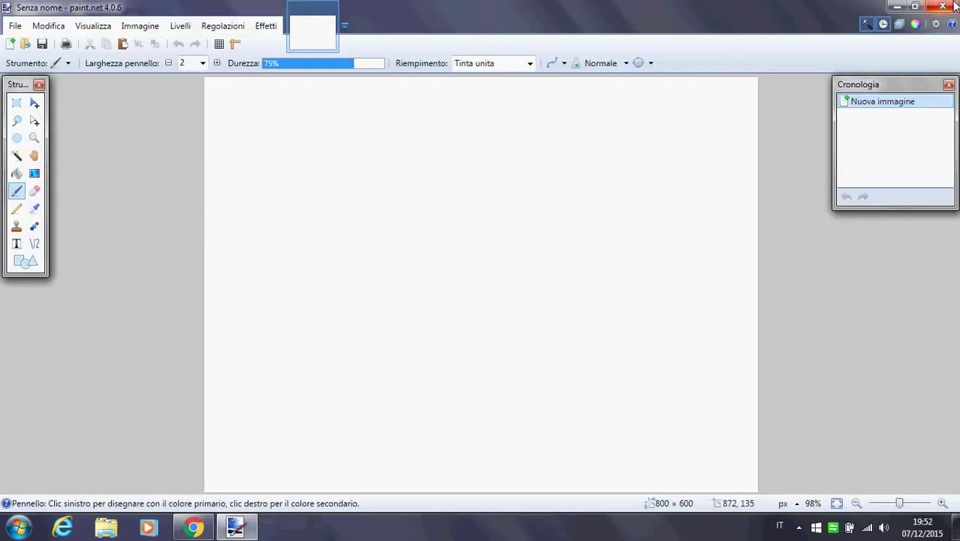
{"action": "left_click", "coordinate": [943, 6]}
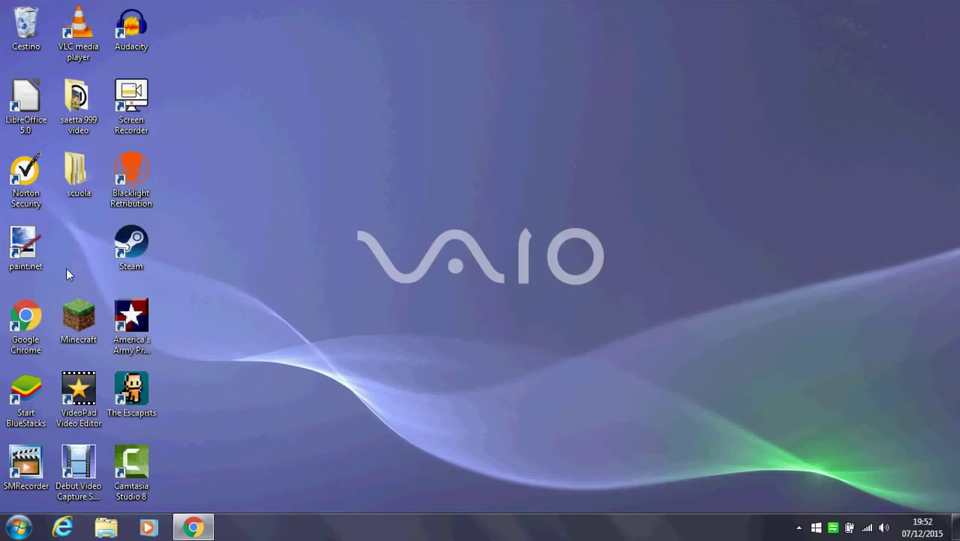
Move the Minecraft, VideoPad and Debut Video Capture shortcuts up one place, and put Audacity below Debut Video Capture
{"action": "left_click_drag", "start_coordinate": [83, 317], "coordinate": [82, 244]}
{"action": "left_click_drag", "start_coordinate": [79, 391], "coordinate": [93, 299]}
{"action": "left_click_drag", "start_coordinate": [81, 458], "coordinate": [81, 392]}
{"action": "left_click_drag", "start_coordinate": [137, 34], "coordinate": [80, 463]}
Move Screen Recorder, Blacklight Retribution, Steam, America's Army, The Escapists and Camtasia Studio 8 up one place in the third icon column
{"action": "left_click_drag", "start_coordinate": [132, 97], "coordinate": [134, 49]}
{"action": "left_click_drag", "start_coordinate": [132, 173], "coordinate": [122, 106]}
{"action": "left_click_drag", "start_coordinate": [139, 256], "coordinate": [124, 147]}
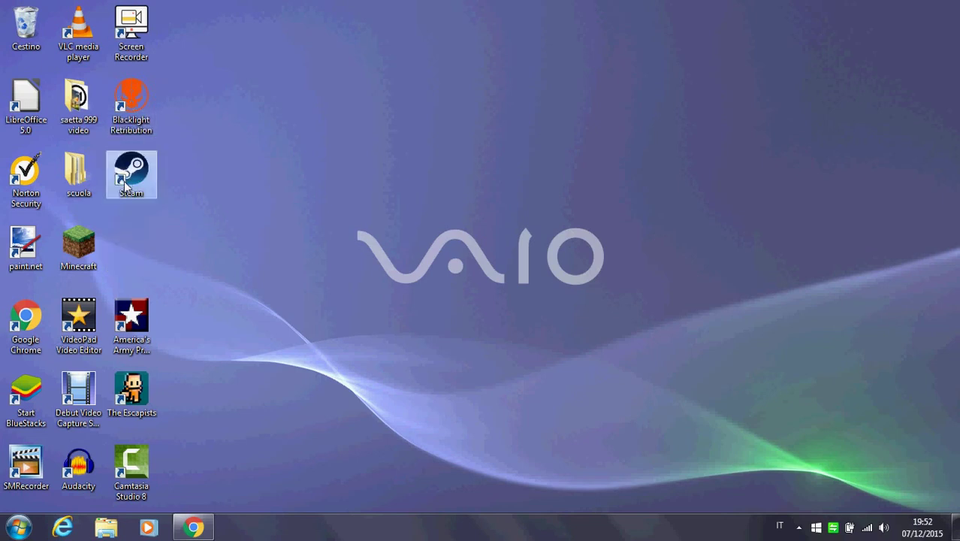
{"action": "left_click_drag", "start_coordinate": [129, 319], "coordinate": [129, 249]}
{"action": "left_click_drag", "start_coordinate": [117, 408], "coordinate": [118, 335]}
{"action": "left_click_drag", "start_coordinate": [140, 467], "coordinate": [133, 421]}
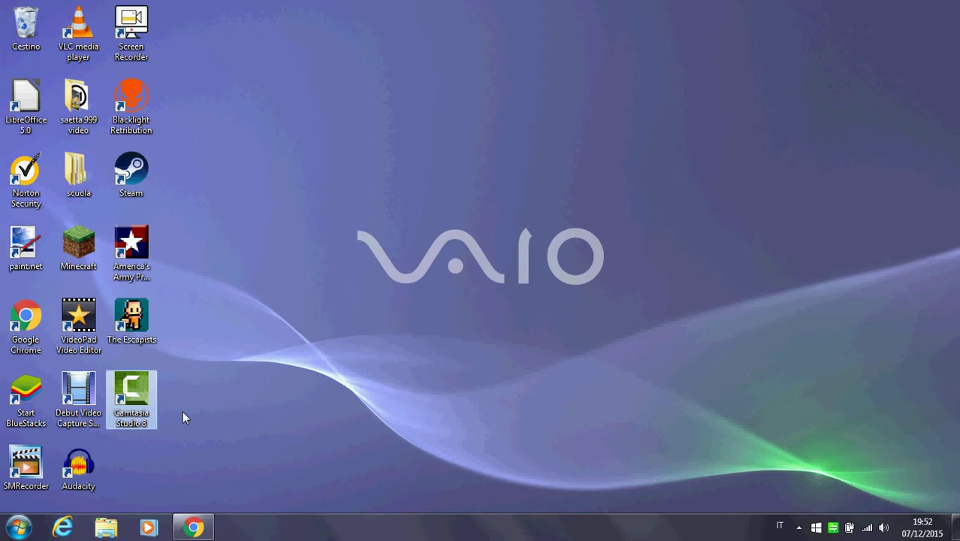
Bring Chrome back to view the HD PVR Rocket page and the Amazon microphone page, and minimize it
{"action": "left_click", "coordinate": [193, 528]}
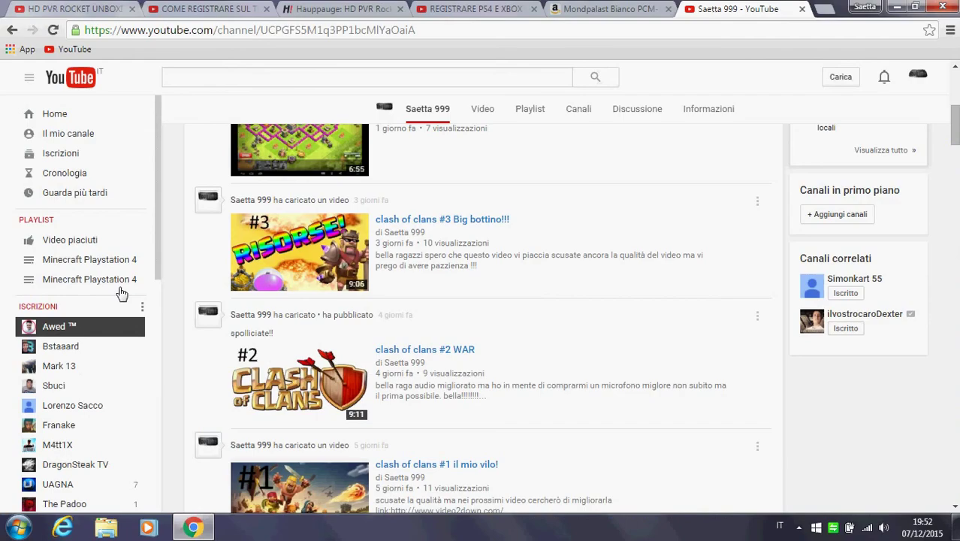
{"action": "left_click", "coordinate": [325, 6]}
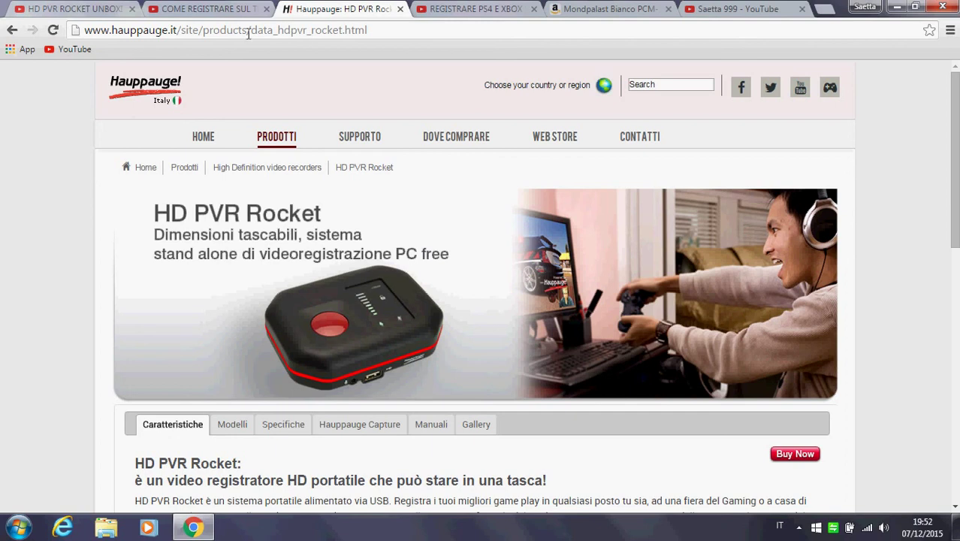
{"action": "left_click", "coordinate": [590, 9]}
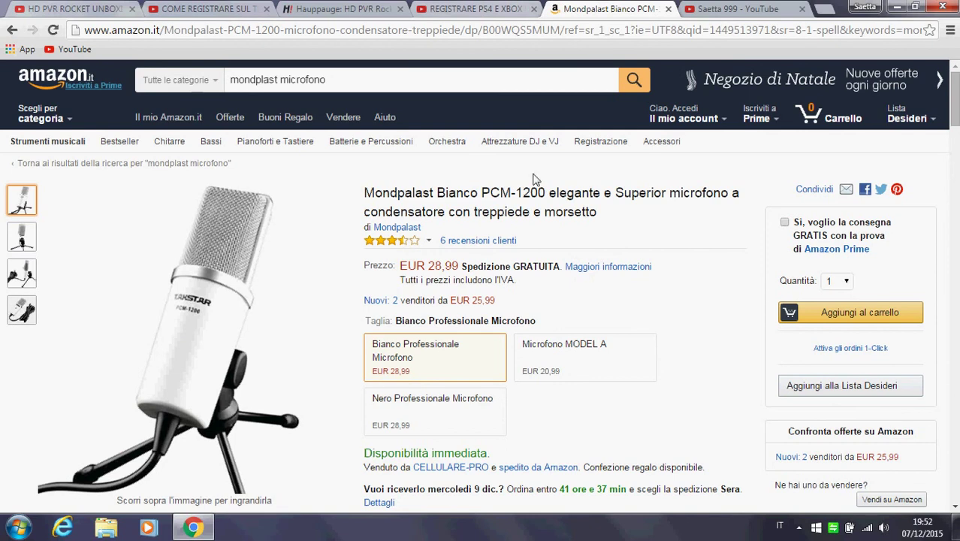
{"action": "left_click", "coordinate": [896, 7]}
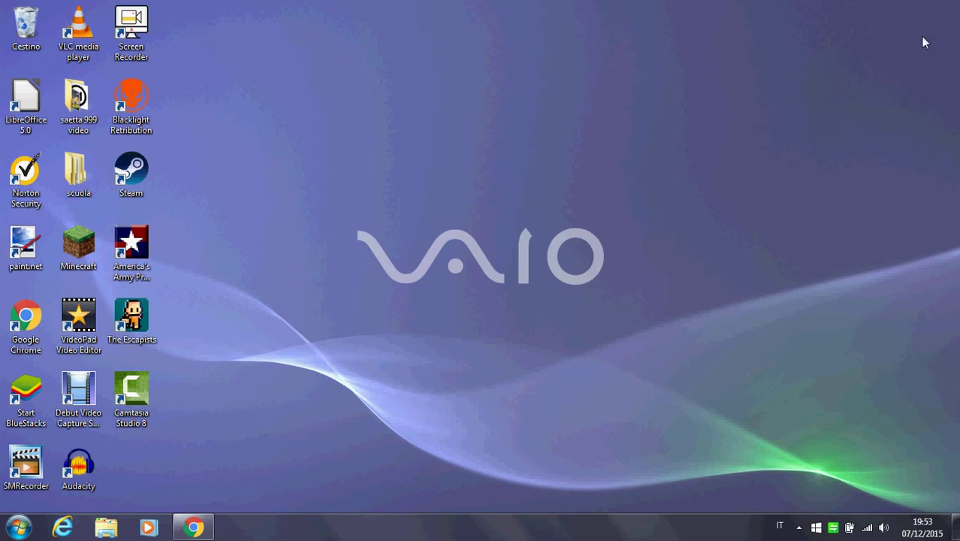
Show the hidden icons of the notification area
{"action": "left_click_drag", "start_coordinate": [933, 35], "coordinate": [168, 506]}
{"action": "left_click", "coordinate": [799, 527]}
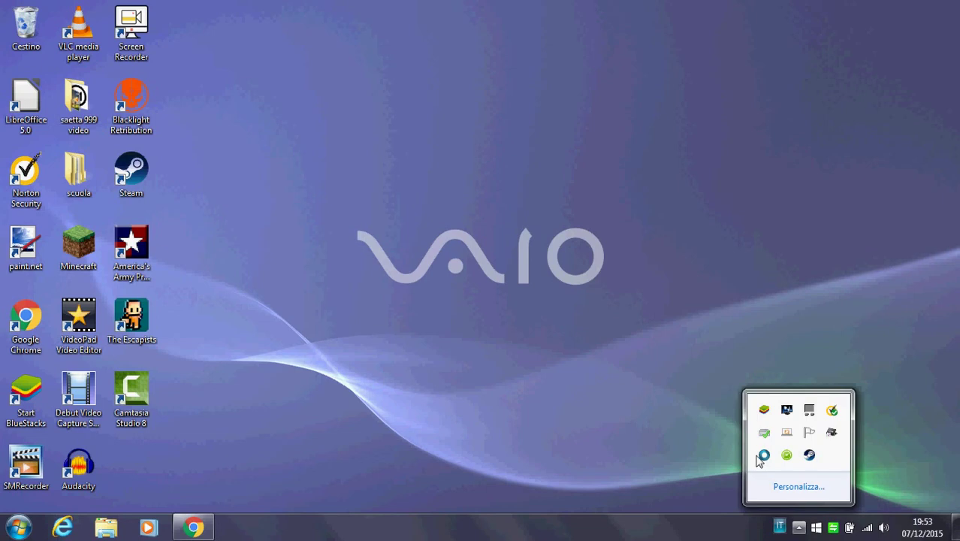